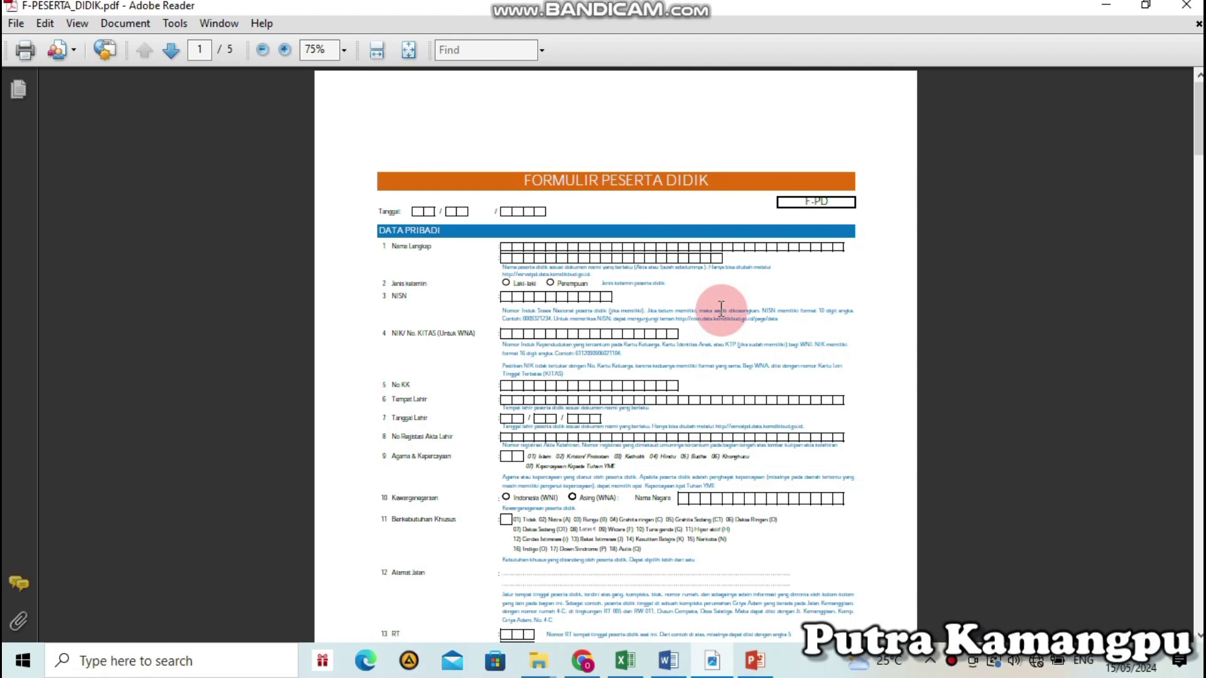
# Set the F-PESERTA_DIDIK.pdf view to 100% magnification
pyautogui.scroll(-3, 721, 307)
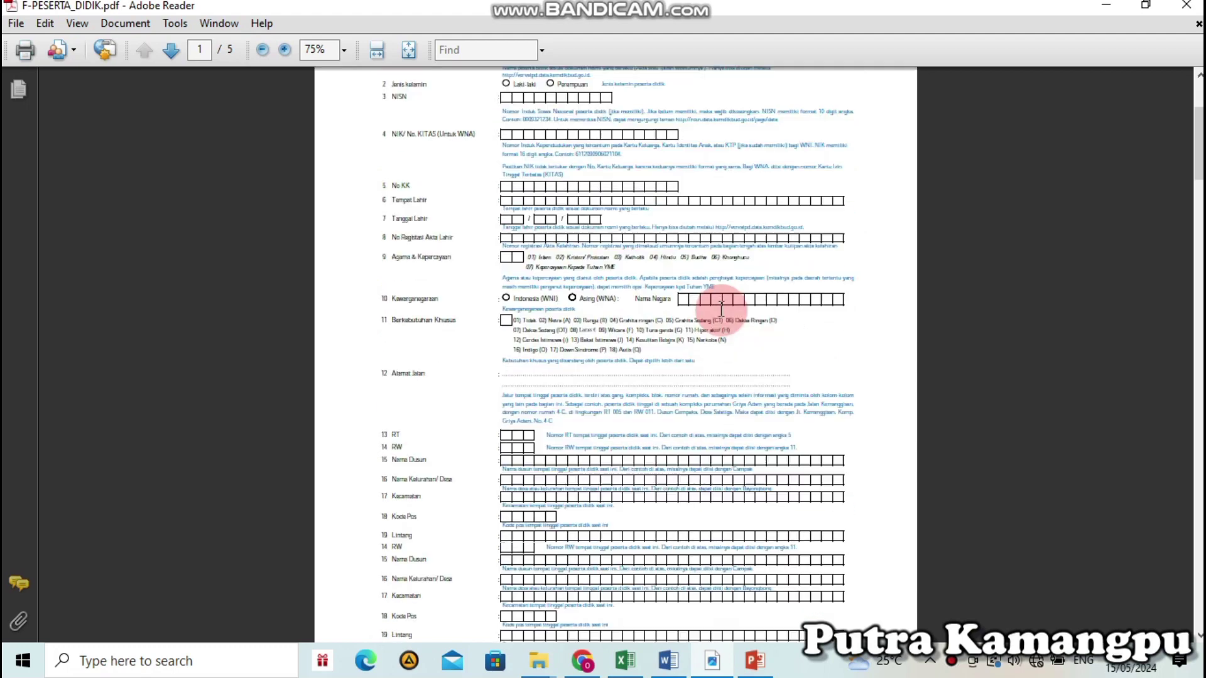
pyautogui.scroll(-5, 719, 306)
pyautogui.scroll(-2, 720, 308)
pyautogui.scroll(-5, 722, 309)
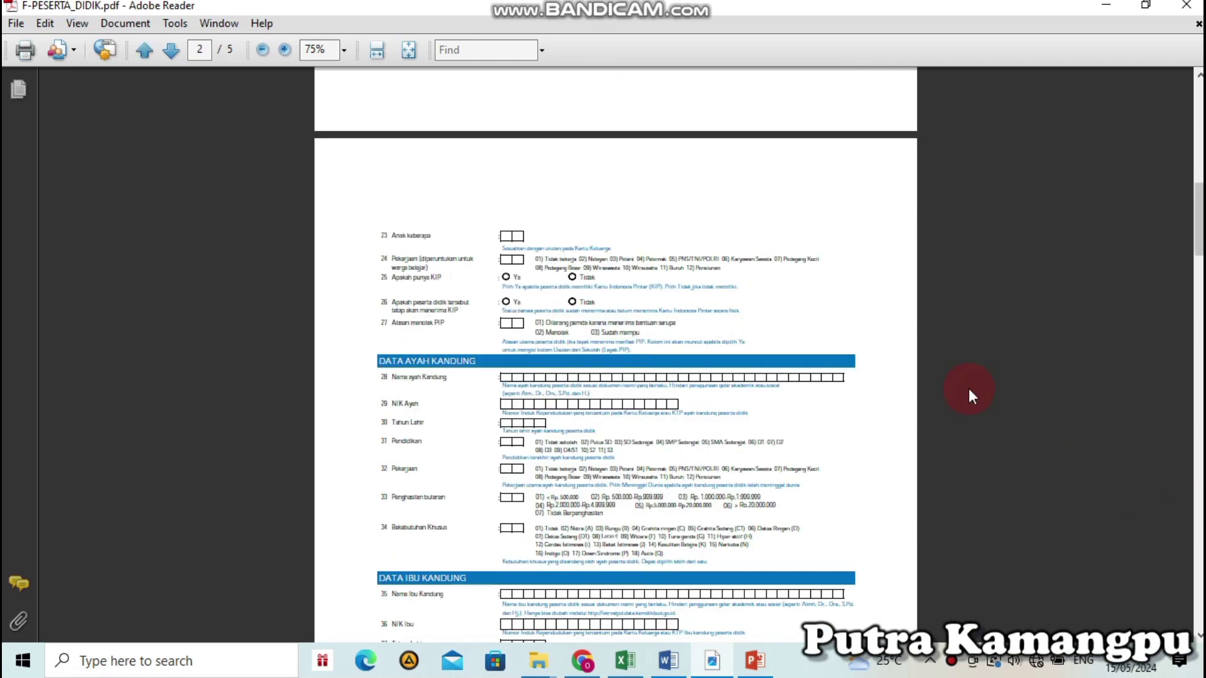
pyautogui.click(344, 50)
pyautogui.click(347, 153)
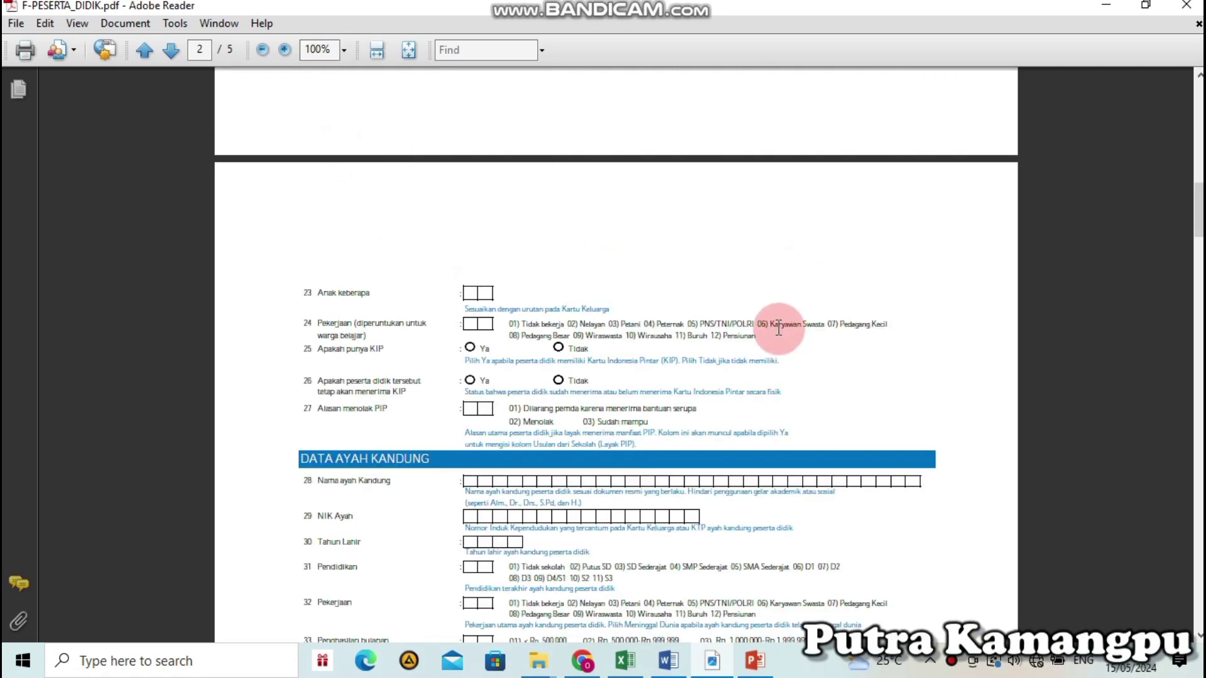
pyautogui.scroll(5, 779, 328)
pyautogui.scroll(5, 780, 327)
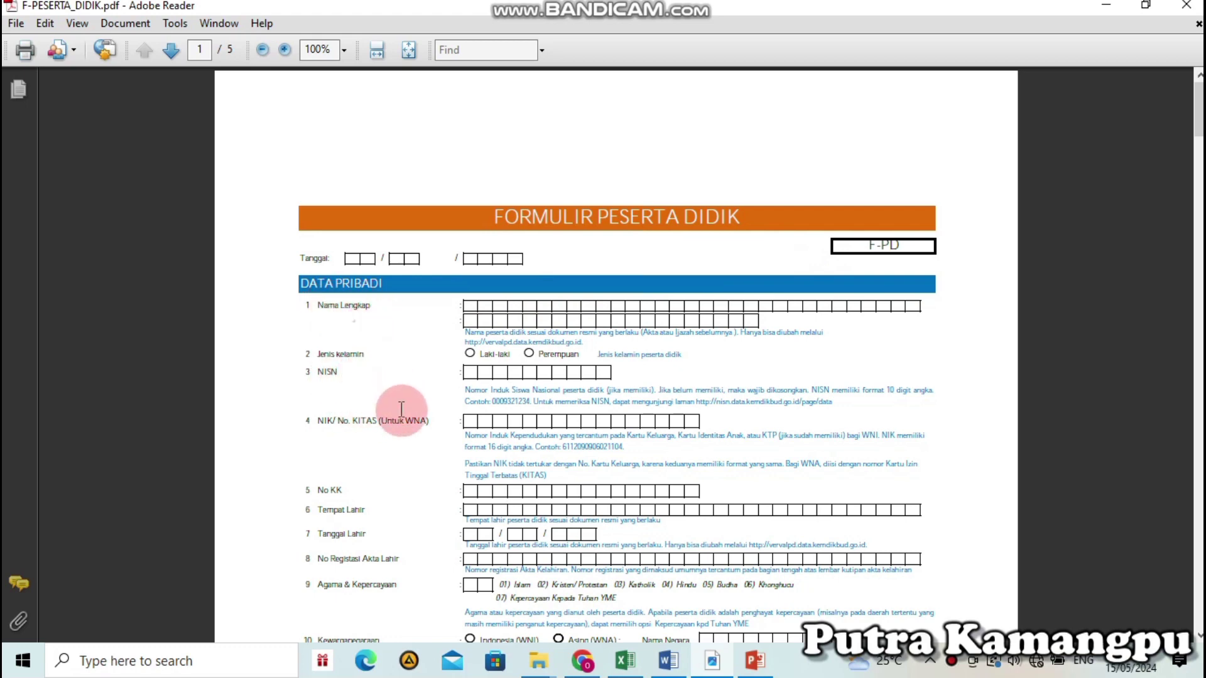
# Browse down through the form's empty data fields and back up
pyautogui.scroll(-3, 560, 421)
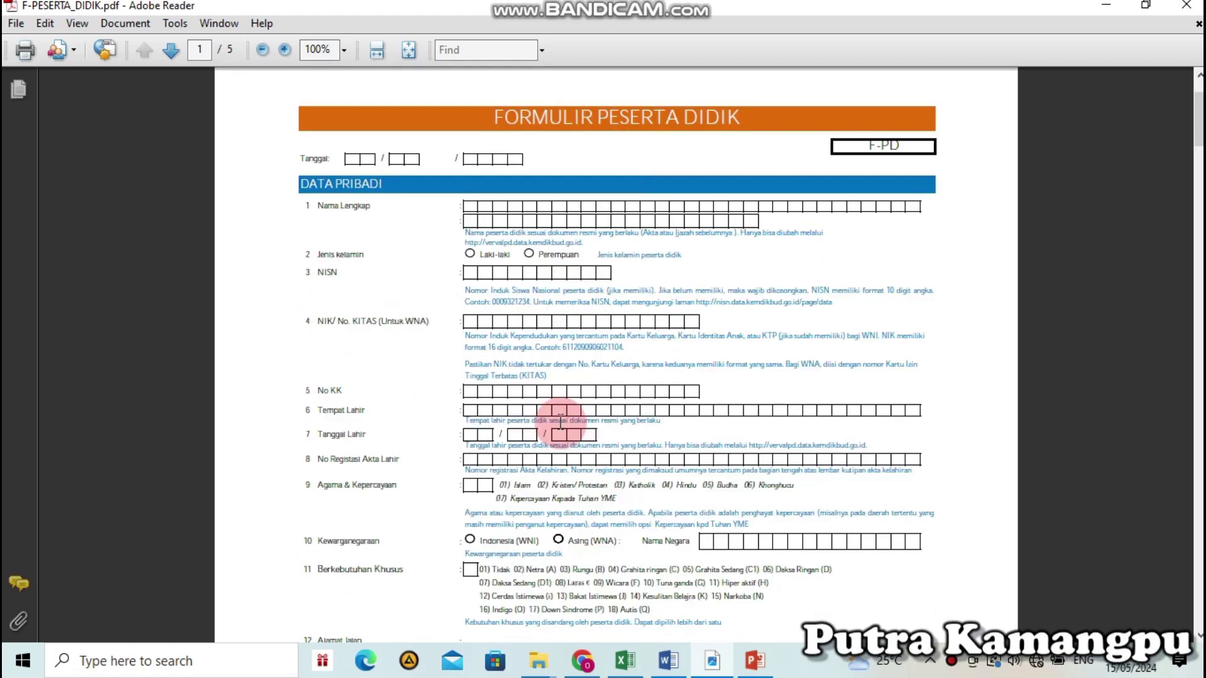
pyautogui.scroll(-6, 561, 421)
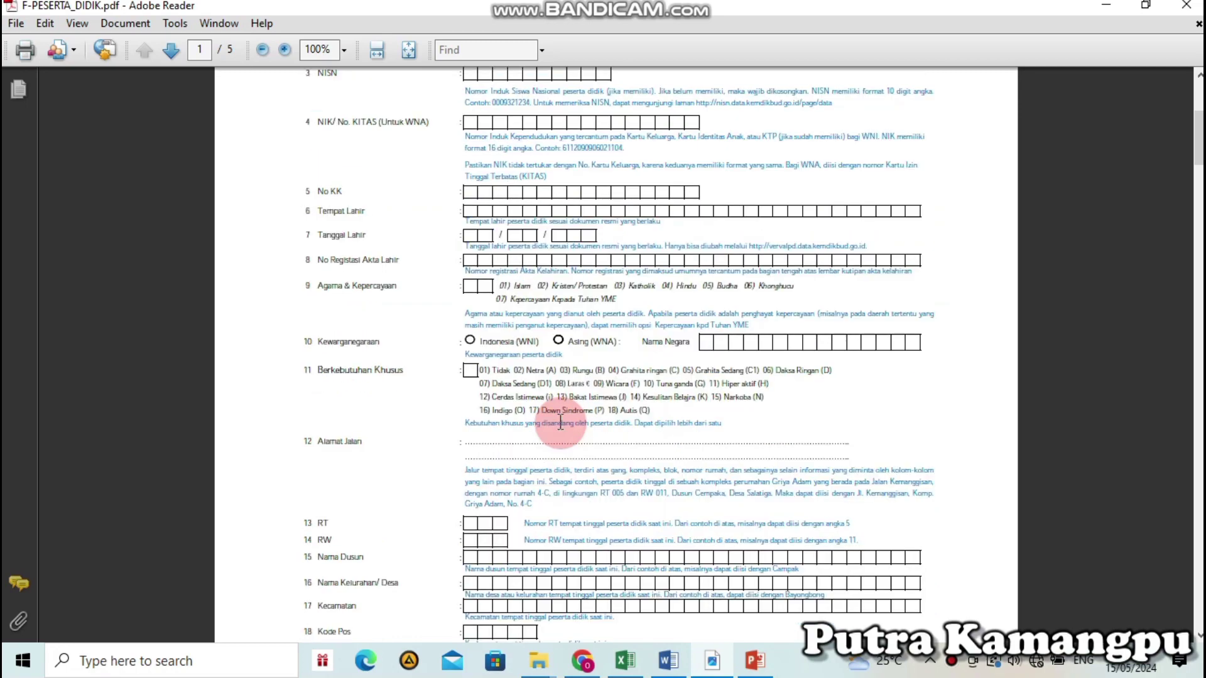
pyautogui.scroll(-3, 561, 422)
pyautogui.scroll(-9, 561, 422)
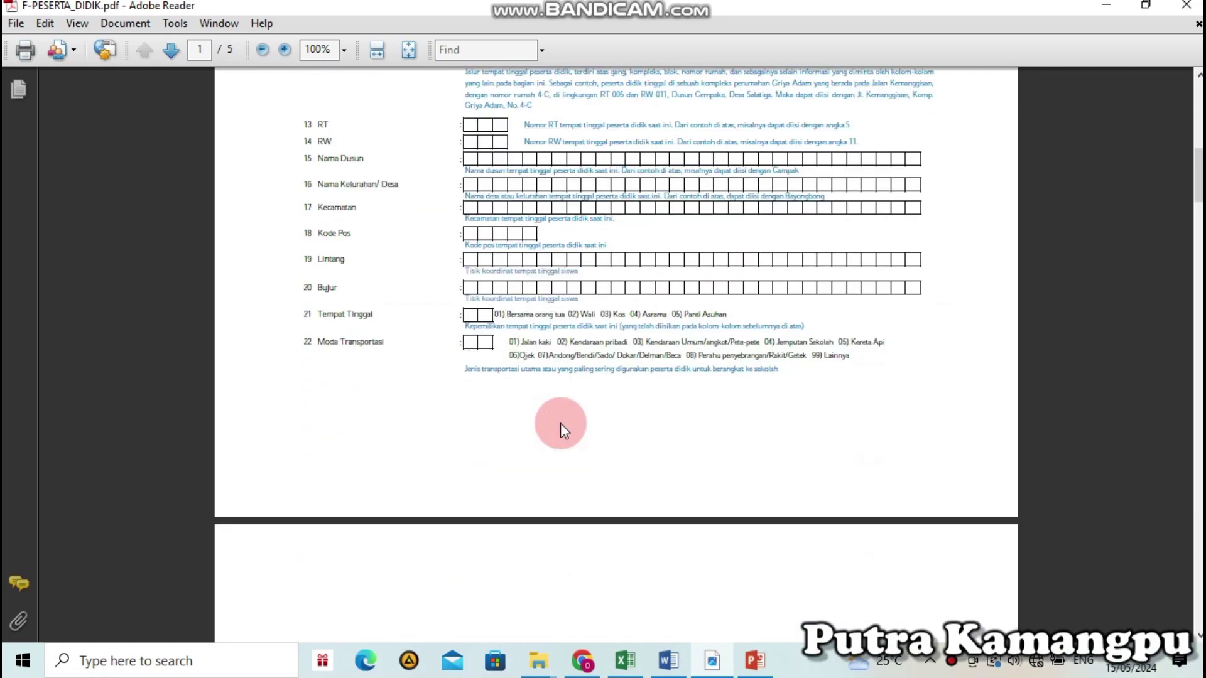
pyautogui.scroll(-9, 561, 422)
pyautogui.scroll(-6, 561, 423)
pyautogui.scroll(-6, 560, 422)
pyautogui.scroll(-6, 561, 421)
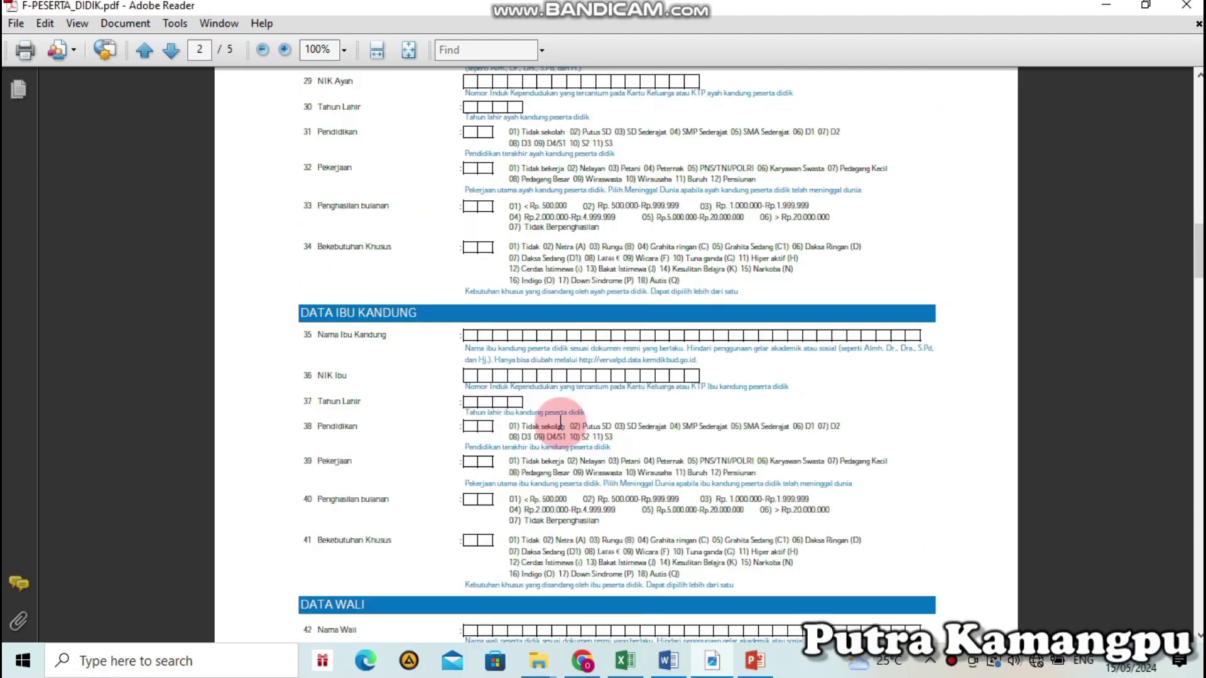
pyautogui.scroll(-6, 561, 422)
pyautogui.scroll(-3, 561, 422)
pyautogui.scroll(-6, 560, 422)
pyautogui.scroll(-6, 560, 422)
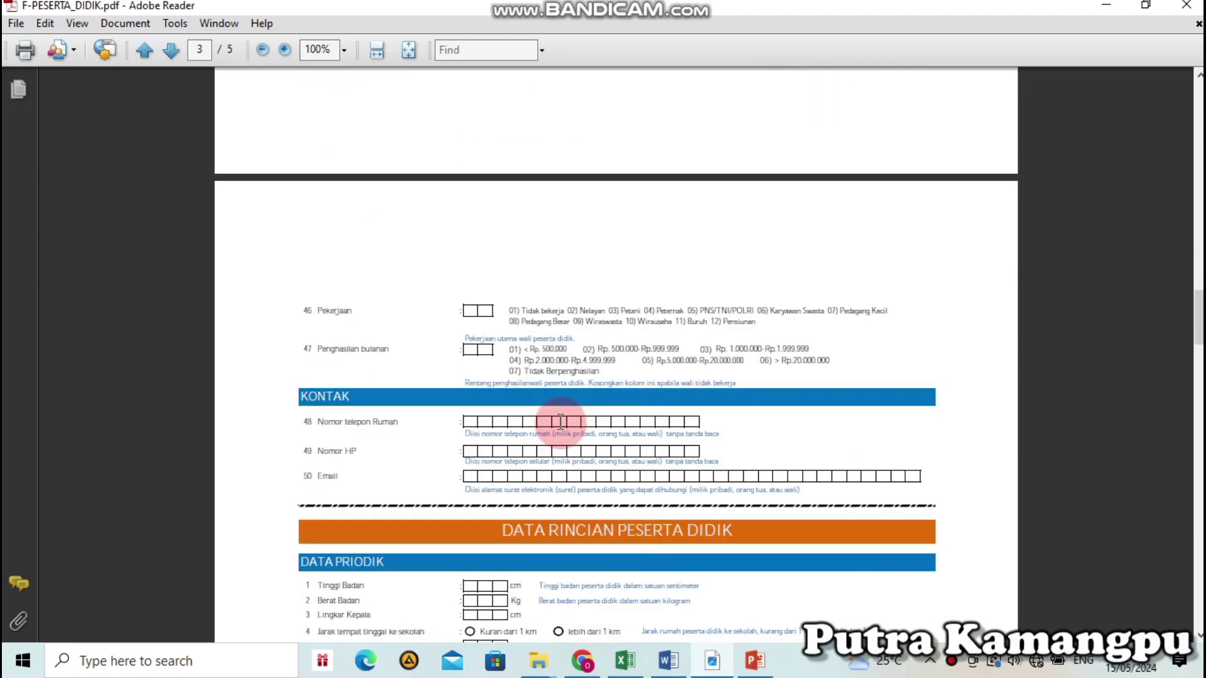
pyautogui.scroll(-6, 561, 422)
pyautogui.scroll(-6, 560, 424)
pyautogui.scroll(-6, 561, 423)
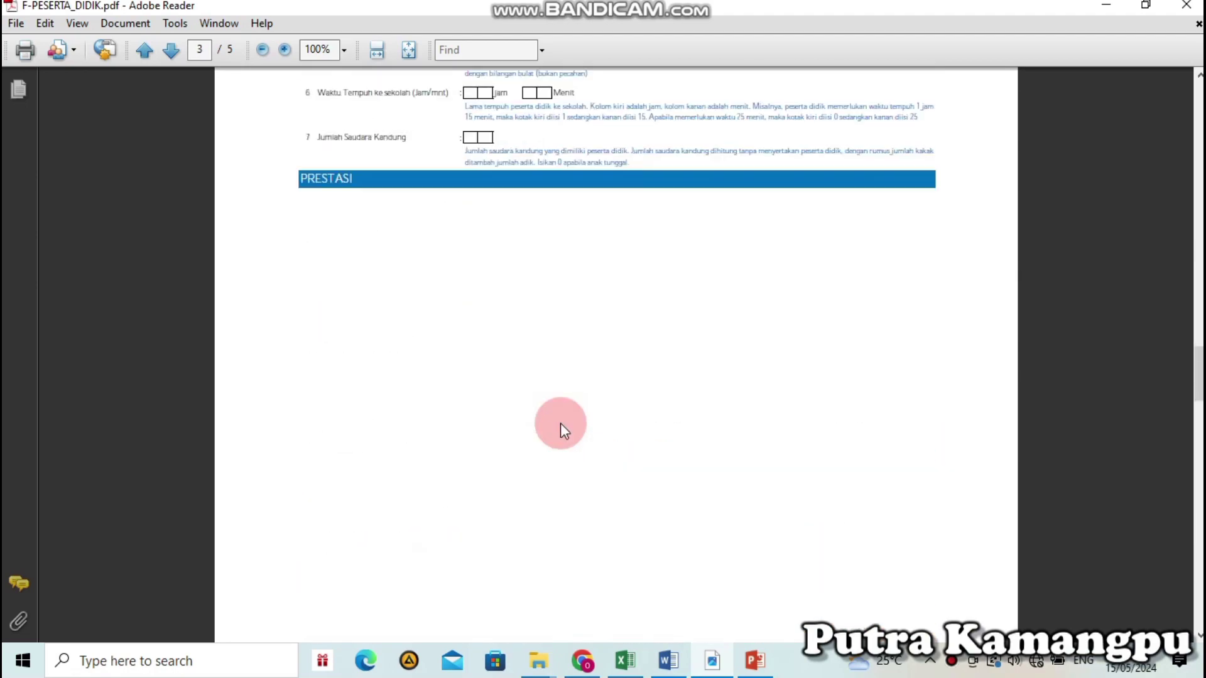
pyautogui.scroll(-6, 561, 423)
pyautogui.scroll(-3, 560, 423)
pyautogui.scroll(-6, 561, 424)
pyautogui.scroll(-6, 560, 422)
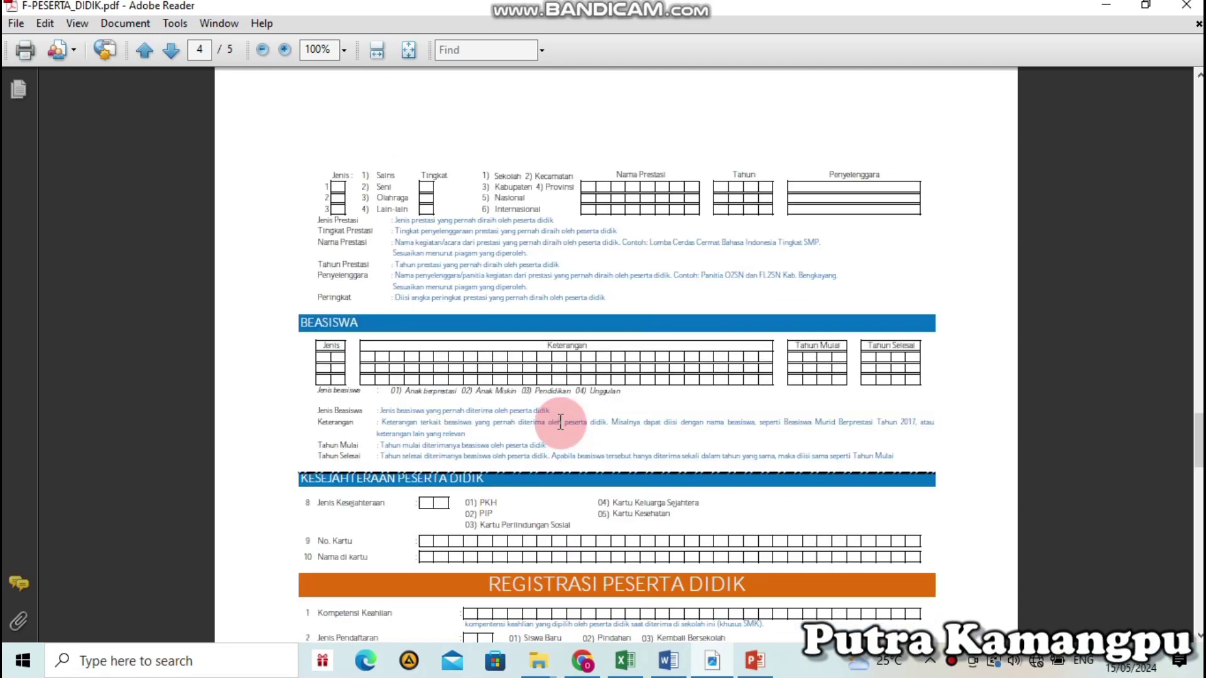
pyautogui.scroll(-6, 561, 422)
pyautogui.scroll(-5, 560, 423)
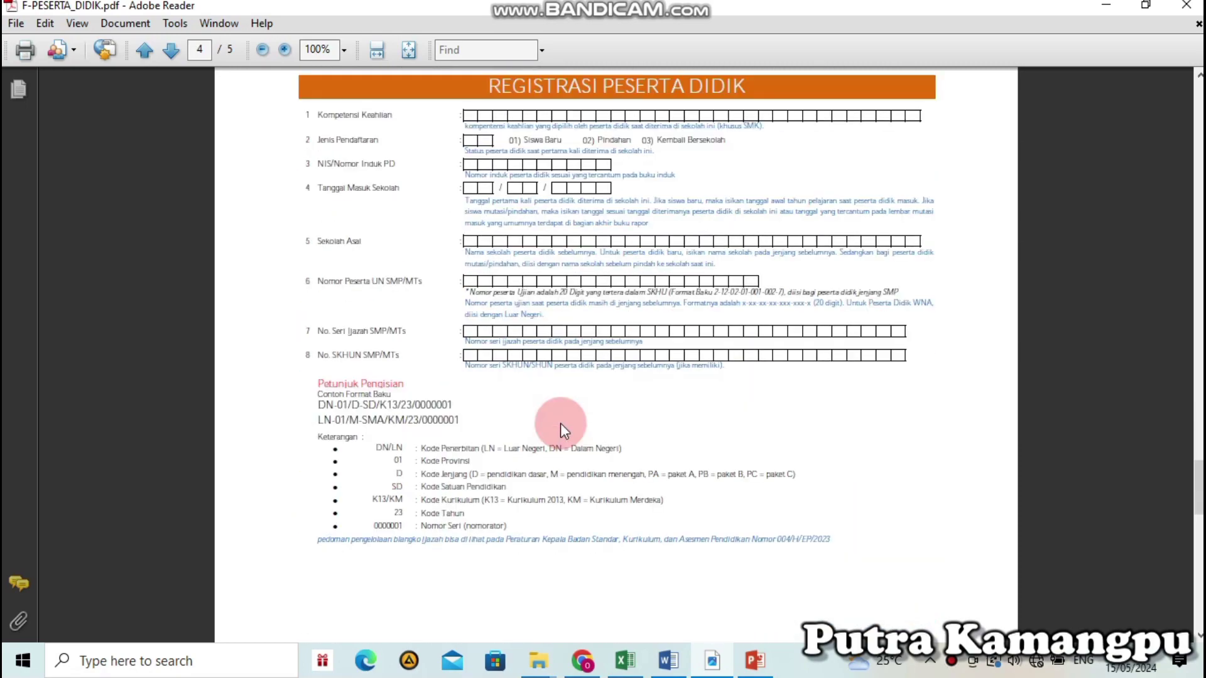
pyautogui.scroll(-5, 561, 423)
pyautogui.scroll(-4, 561, 423)
pyautogui.scroll(-5, 561, 424)
pyautogui.scroll(-5, 560, 422)
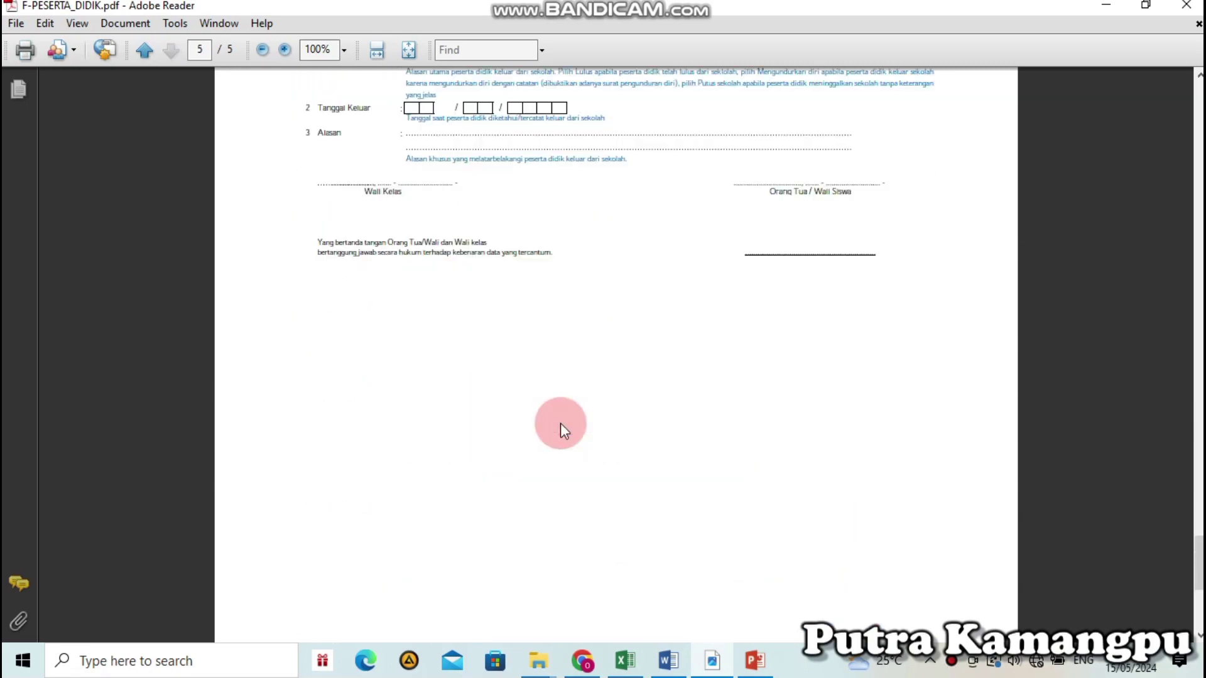
pyautogui.scroll(-5, 560, 424)
pyautogui.scroll(-1, 560, 423)
pyautogui.scroll(4, 560, 423)
pyautogui.scroll(5, 560, 423)
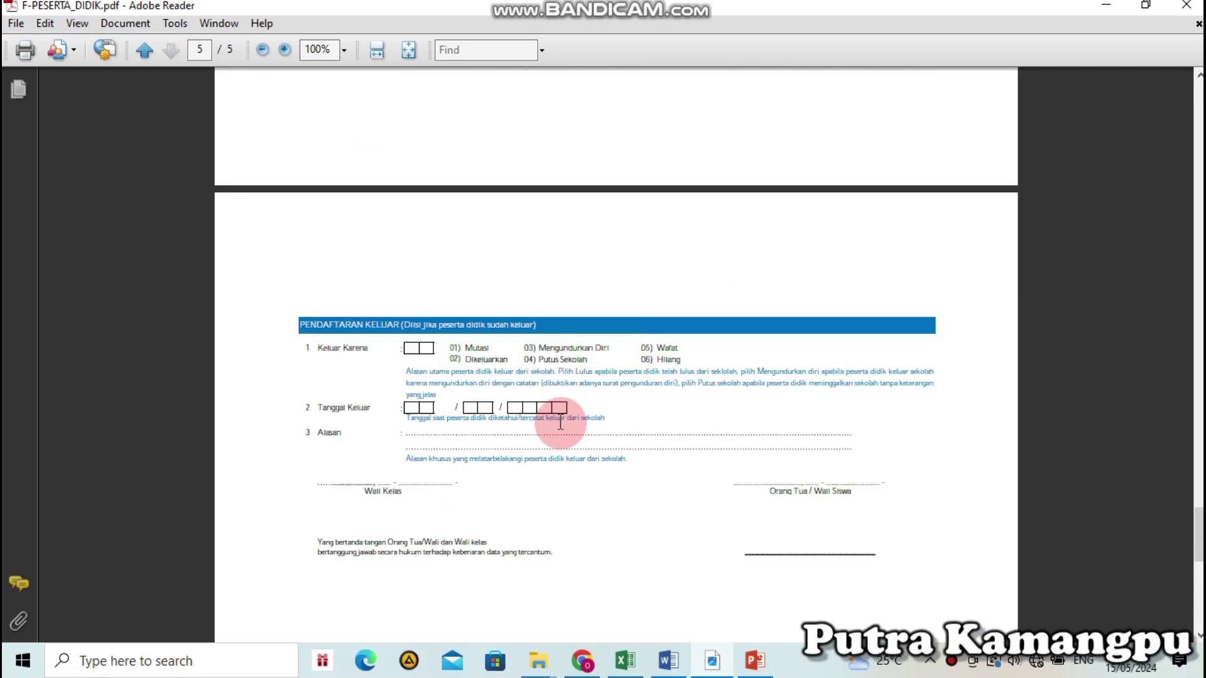
pyautogui.scroll(5, 561, 423)
pyautogui.scroll(5, 561, 423)
pyautogui.scroll(5, 561, 422)
pyautogui.scroll(5, 561, 423)
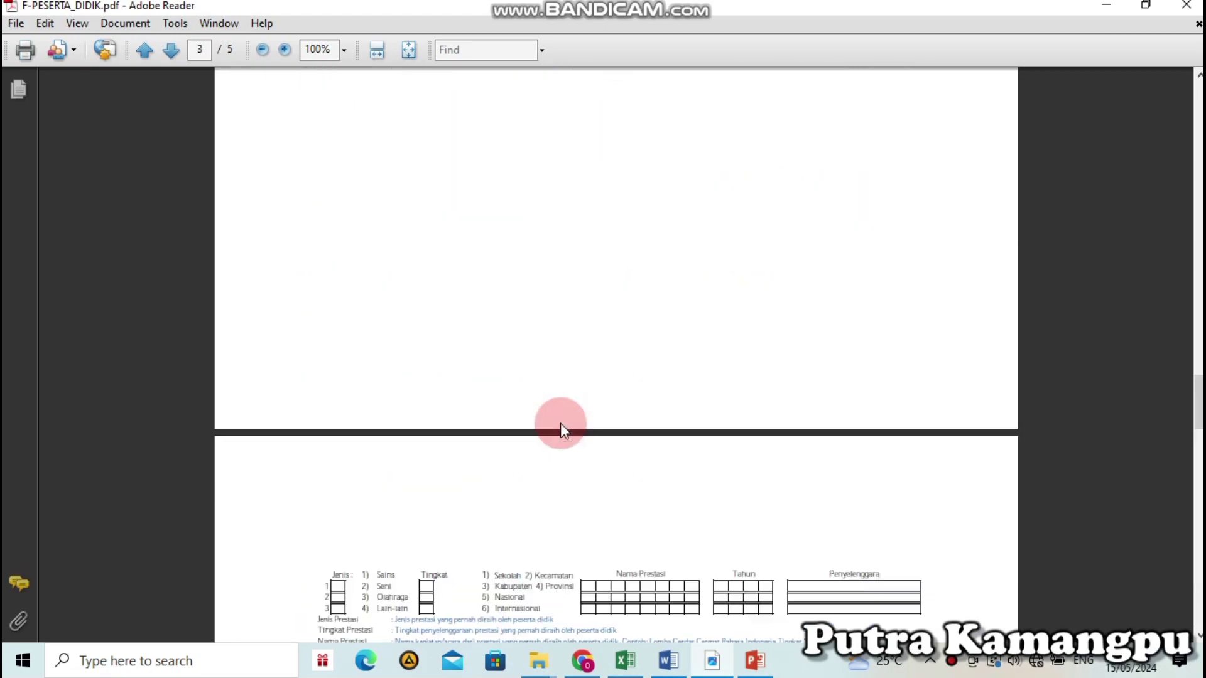
pyautogui.scroll(5, 561, 423)
pyautogui.scroll(4, 561, 422)
pyautogui.scroll(5, 561, 422)
pyautogui.scroll(5, 560, 422)
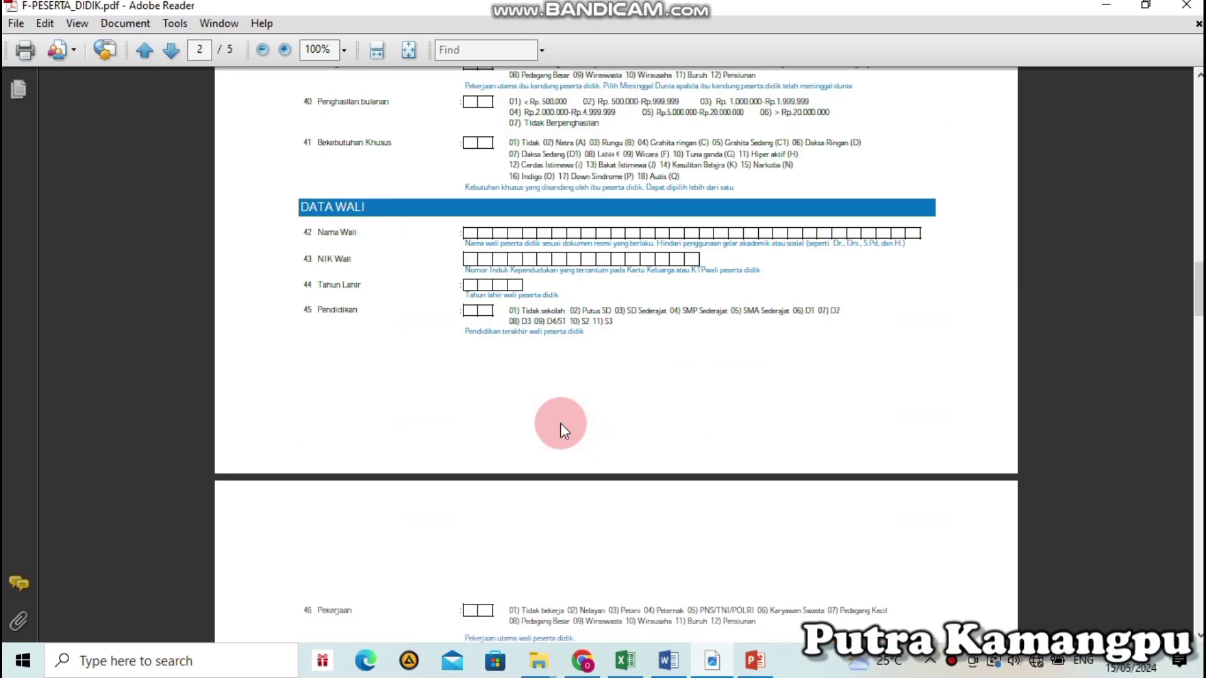
pyautogui.scroll(5, 561, 422)
pyautogui.scroll(5, 560, 422)
pyautogui.scroll(5, 561, 422)
pyautogui.scroll(5, 560, 423)
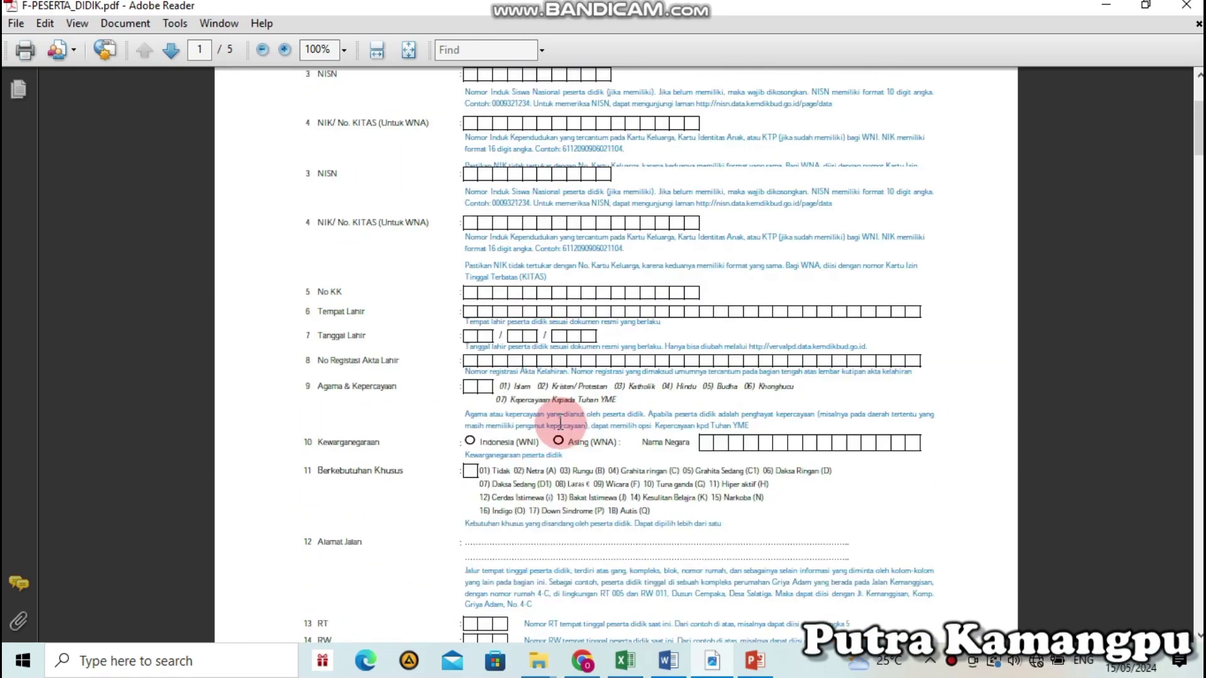
pyautogui.scroll(5, 561, 421)
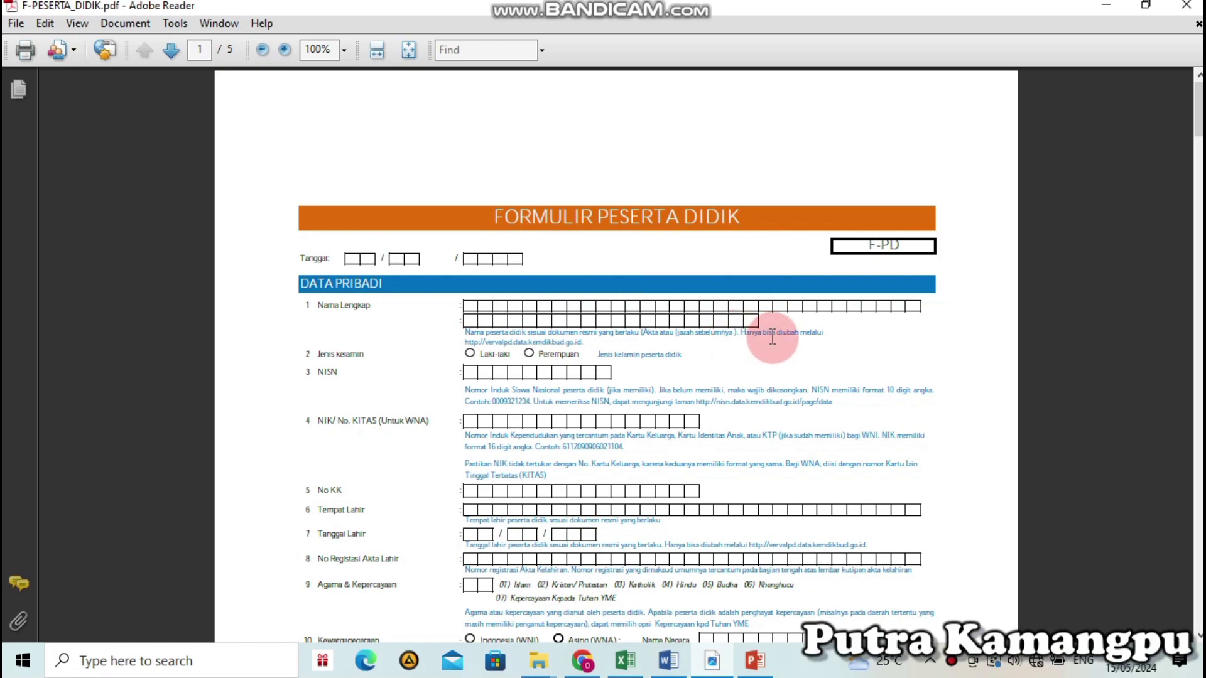
# Review the later pages once more, then return to page 1
pyautogui.scroll(-10, 772, 338)
pyautogui.scroll(-5, 772, 339)
pyautogui.scroll(-5, 772, 339)
pyautogui.scroll(-5, 773, 339)
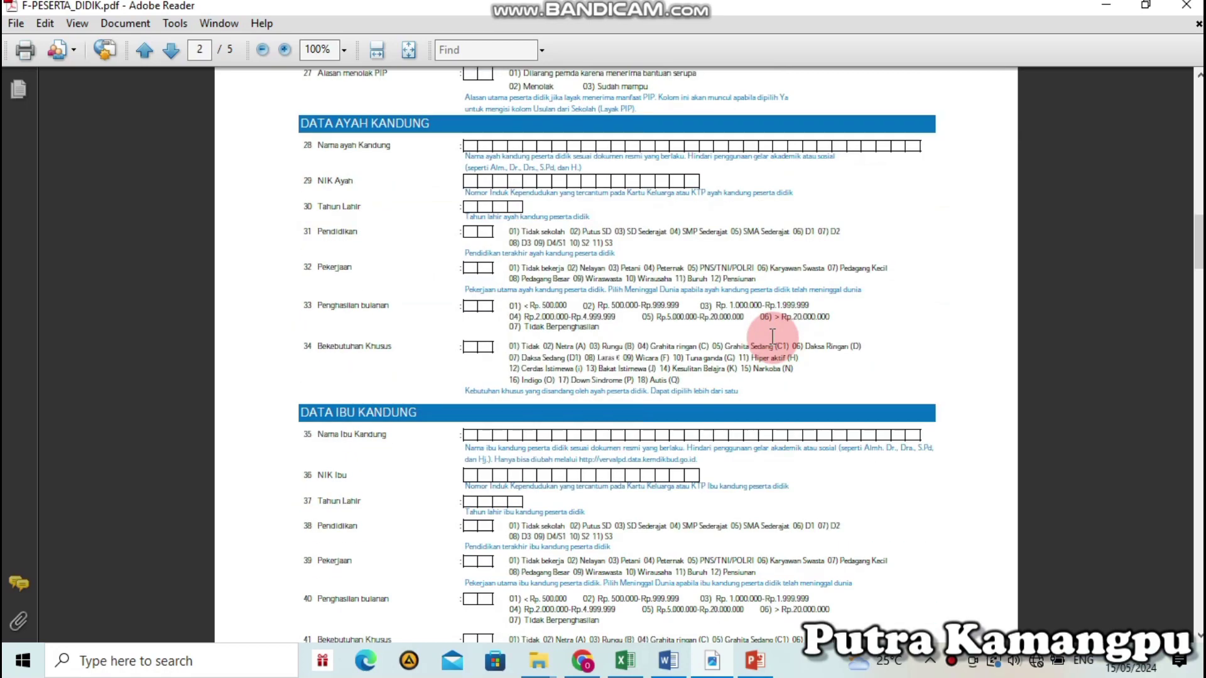
pyautogui.scroll(-4, 772, 339)
pyautogui.scroll(-8, 774, 339)
pyautogui.scroll(-10, 773, 338)
pyautogui.scroll(-8, 773, 339)
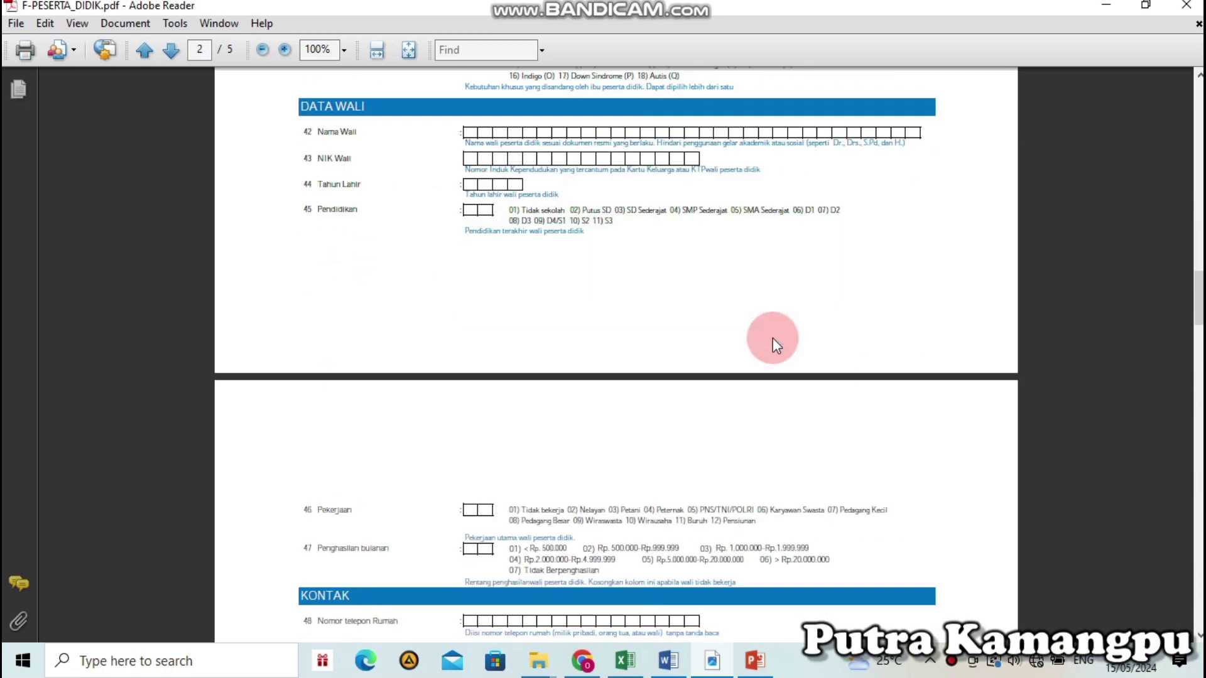
pyautogui.scroll(-5, 773, 339)
pyautogui.scroll(-4, 773, 339)
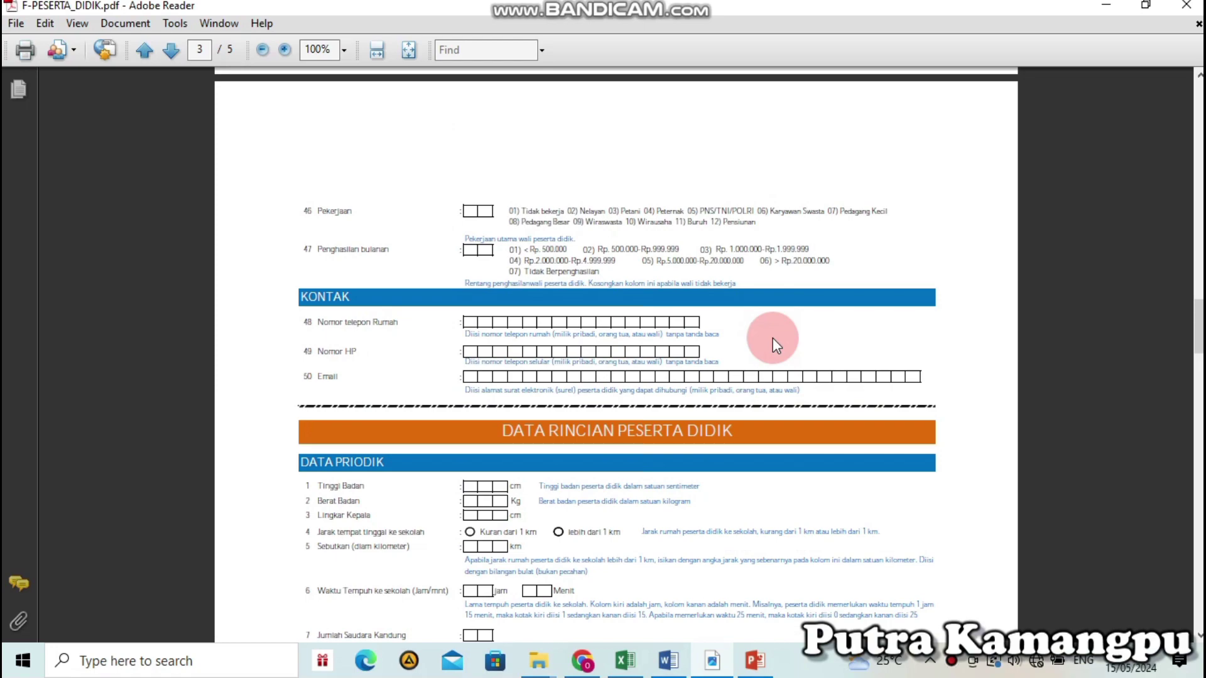
pyautogui.scroll(-3, 773, 338)
pyautogui.scroll(-6, 773, 338)
pyautogui.scroll(-9, 773, 339)
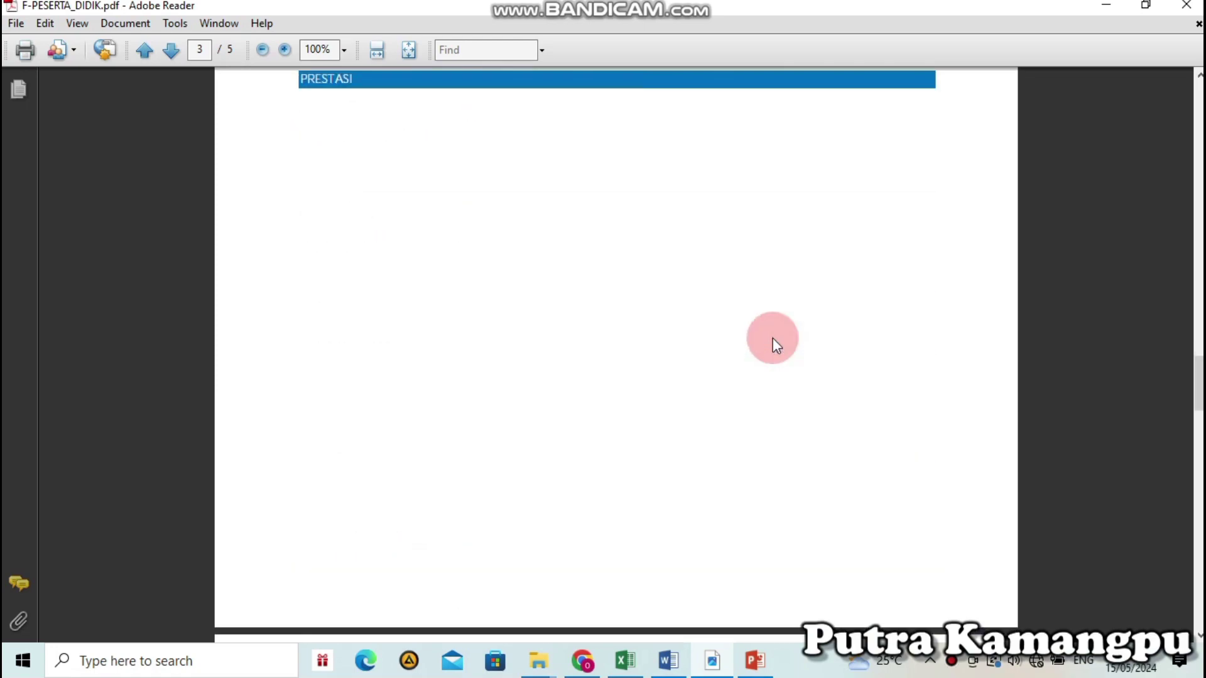
pyautogui.scroll(-5, 773, 339)
pyautogui.scroll(-7, 772, 339)
pyautogui.scroll(7, 773, 340)
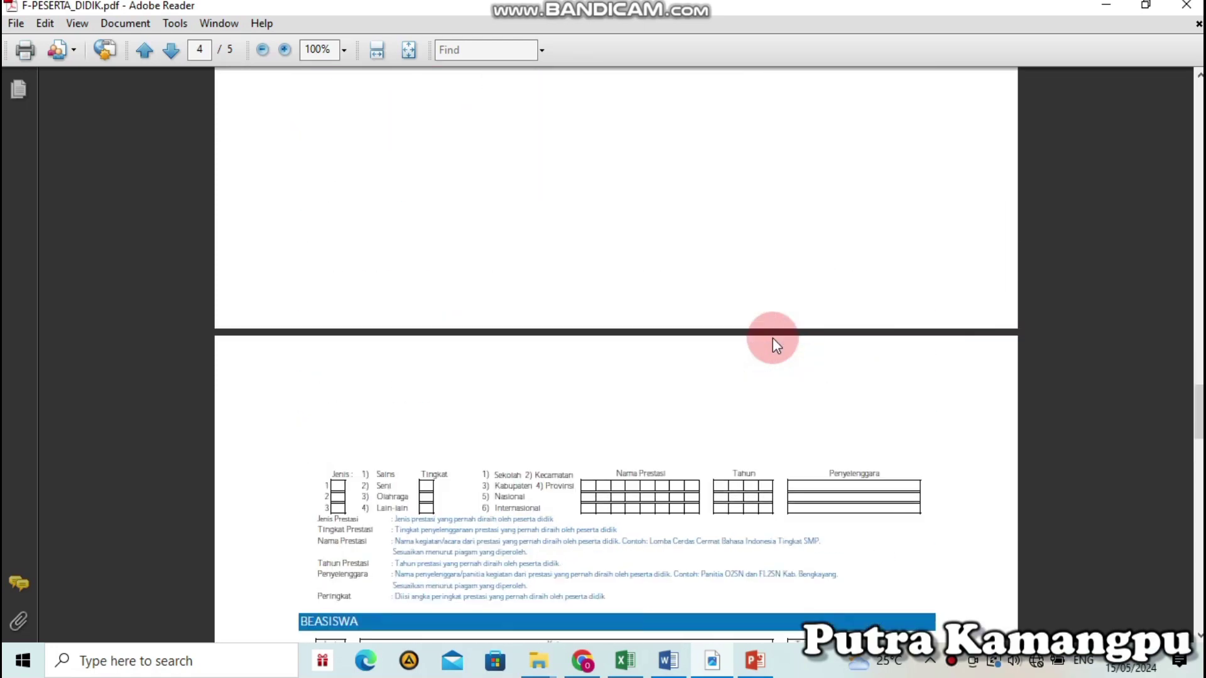
pyautogui.scroll(8, 772, 340)
pyautogui.scroll(8, 773, 339)
pyautogui.scroll(8, 773, 338)
pyautogui.scroll(6, 772, 338)
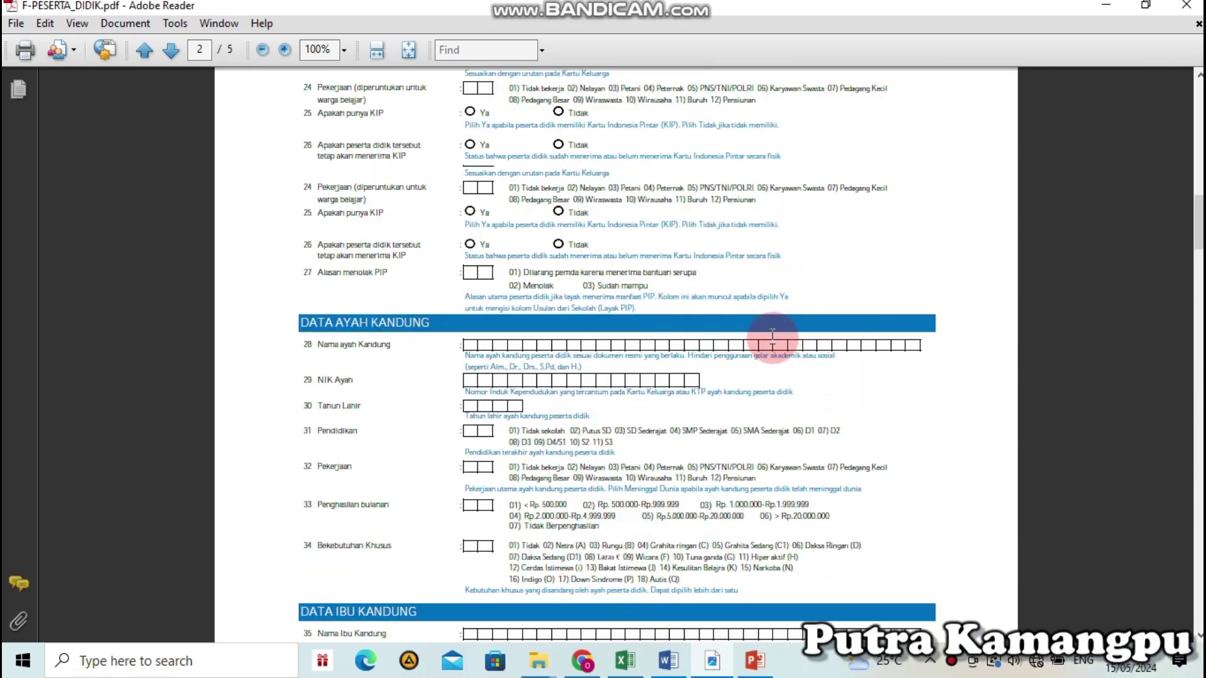
pyautogui.scroll(8, 772, 338)
pyautogui.scroll(7, 773, 339)
pyautogui.scroll(2, 772, 338)
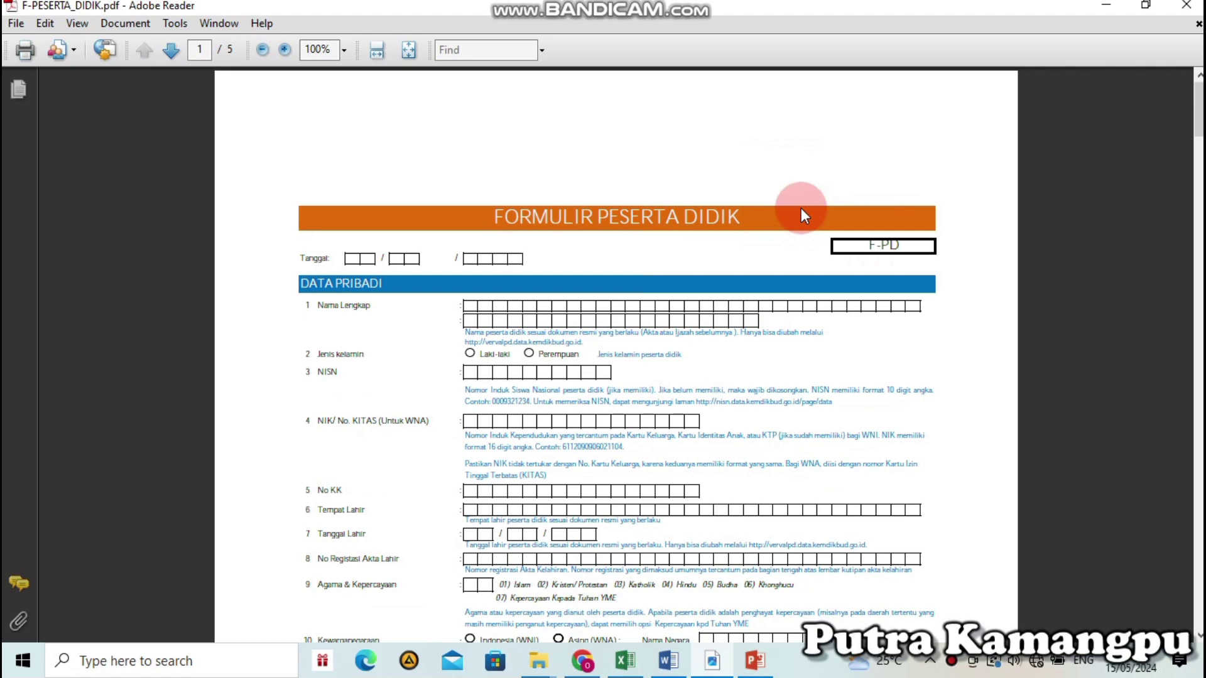
# Switch to the Word registration form and skim down its first page and back
pyautogui.click(669, 660)
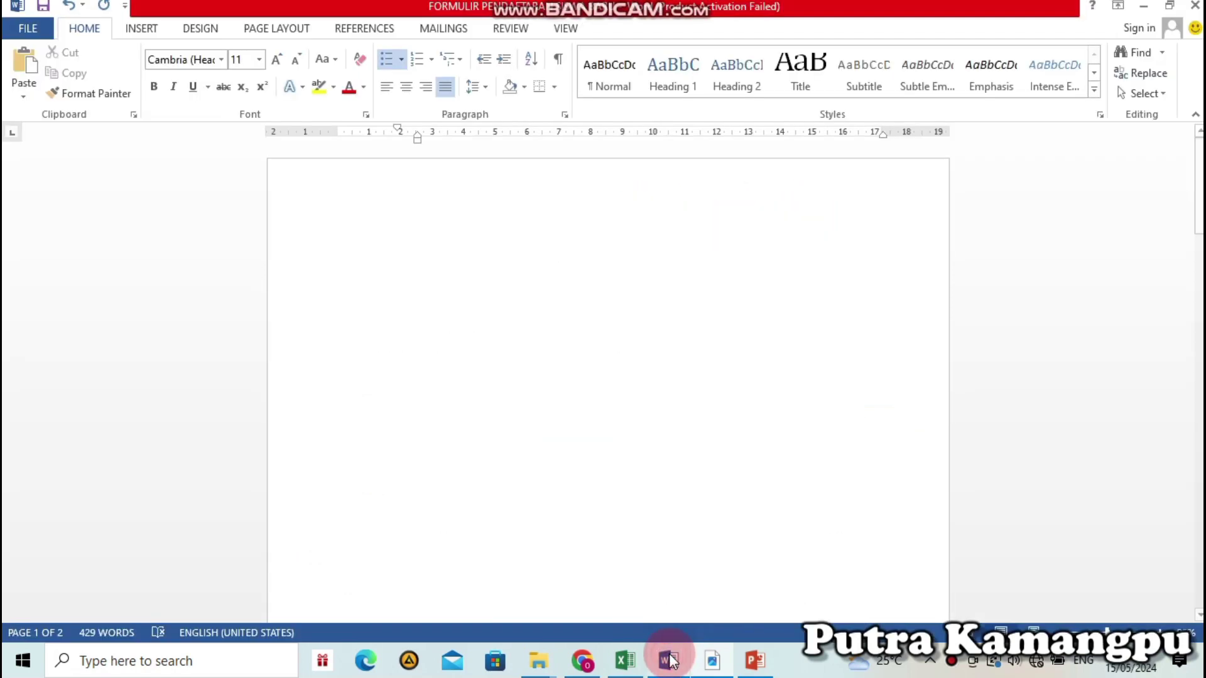
pyautogui.scroll(-3, 579, 331)
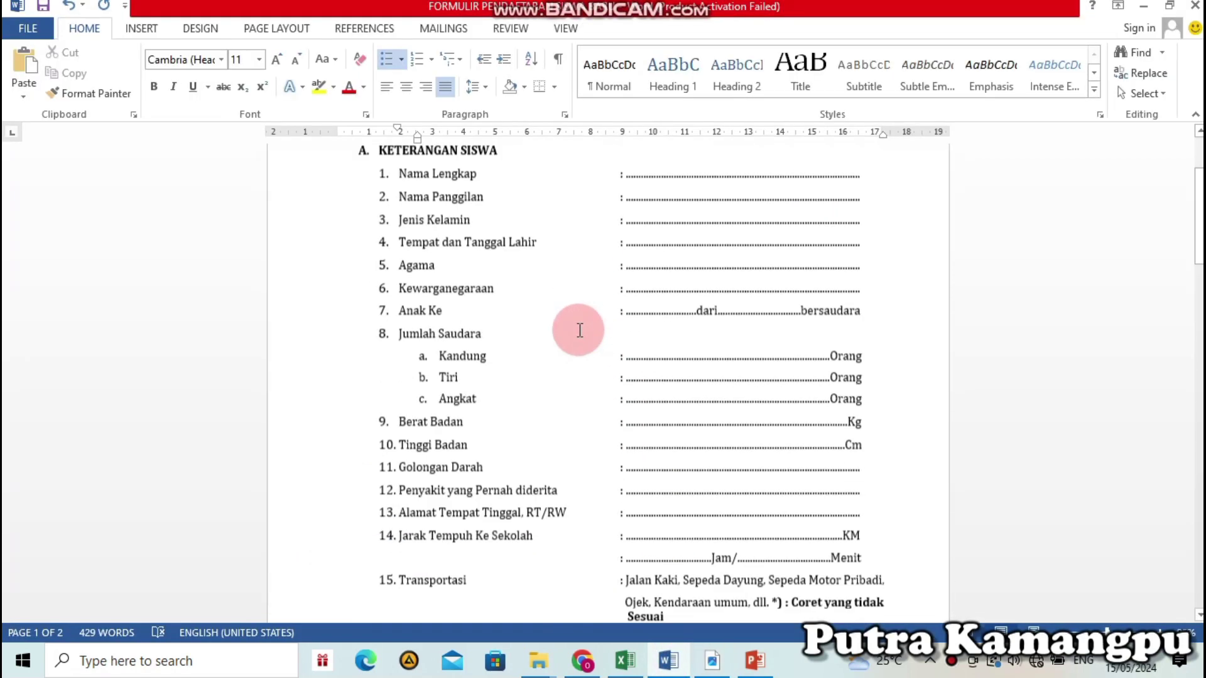
pyautogui.scroll(-3, 580, 330)
pyautogui.scroll(-5, 580, 331)
pyautogui.scroll(-5, 579, 330)
pyautogui.scroll(-5, 580, 331)
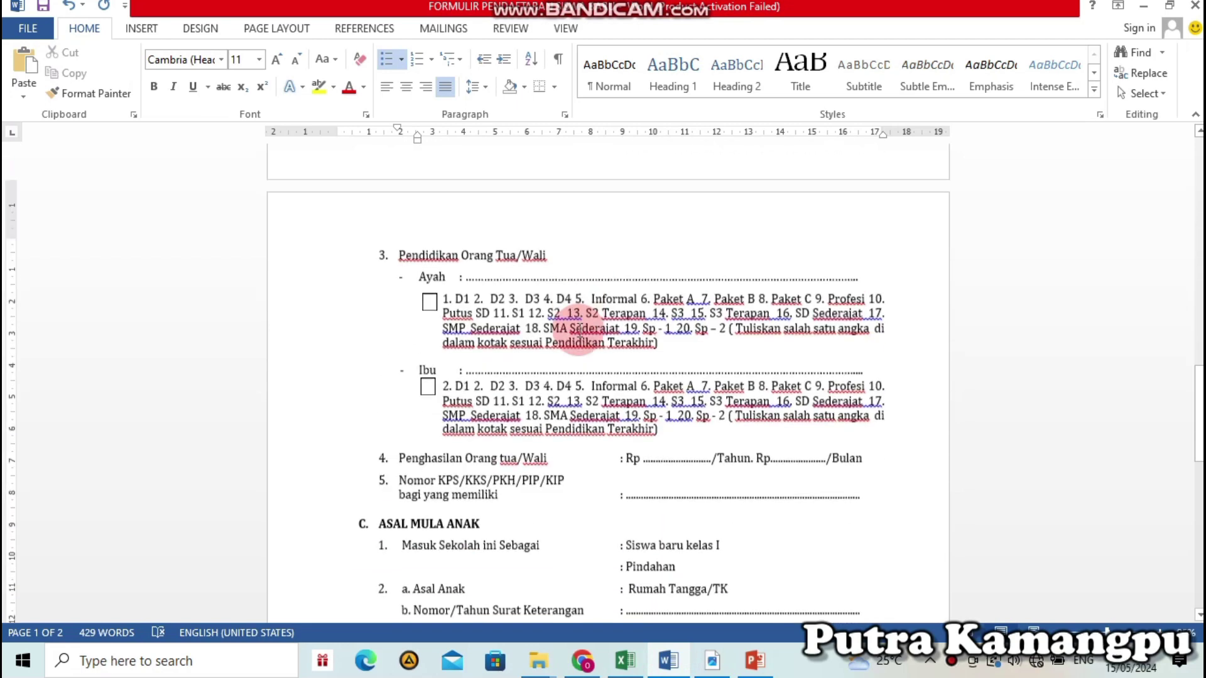
pyautogui.scroll(-3, 580, 331)
pyautogui.scroll(-4, 579, 331)
pyautogui.scroll(-2, 579, 330)
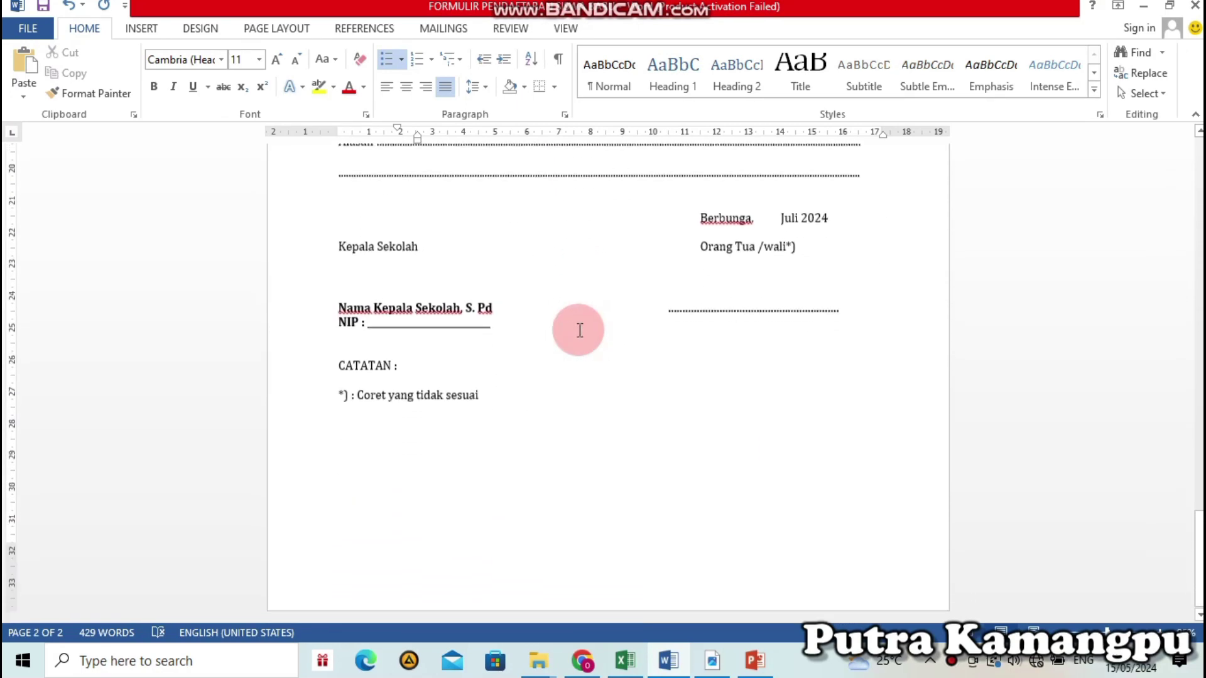
pyautogui.scroll(7, 580, 331)
pyautogui.scroll(8, 580, 330)
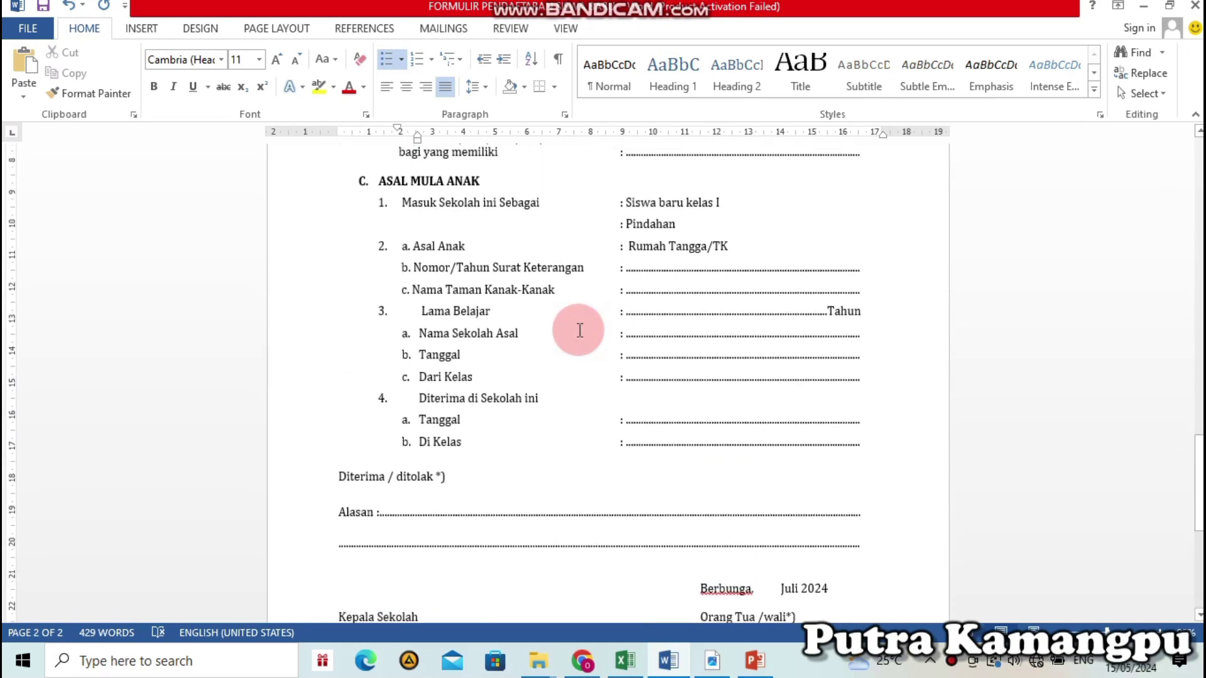
pyautogui.scroll(10, 580, 330)
pyautogui.scroll(4, 580, 330)
pyautogui.scroll(3, 580, 330)
pyautogui.scroll(4, 580, 330)
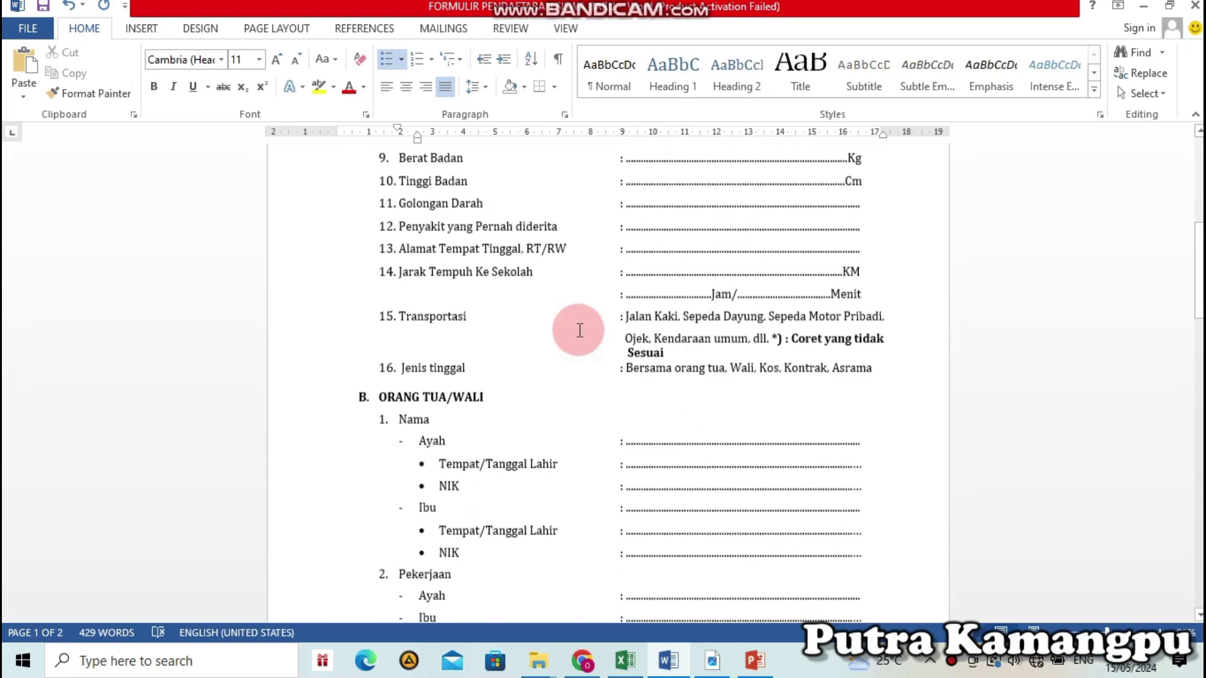
pyautogui.scroll(5, 579, 330)
pyautogui.scroll(3, 579, 329)
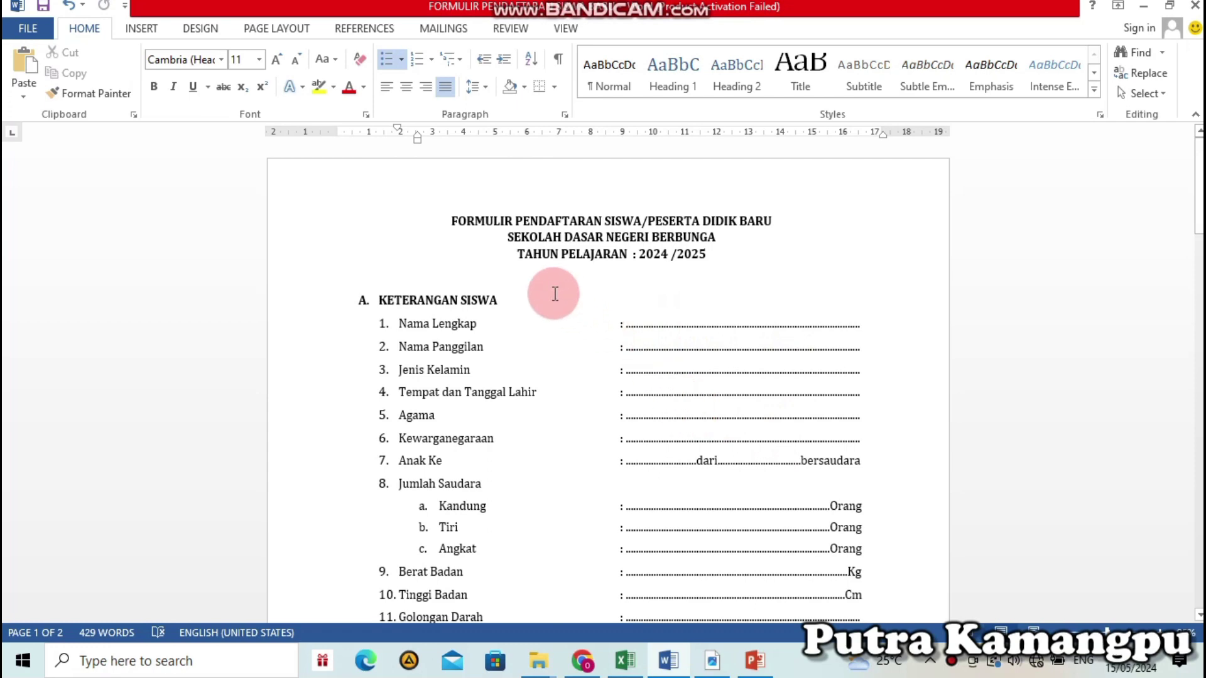
# Look over the form down to the signature block, then return to the title
pyautogui.scroll(-5, 556, 294)
pyautogui.scroll(-4, 555, 294)
pyautogui.scroll(-5, 555, 294)
pyautogui.scroll(-5, 554, 295)
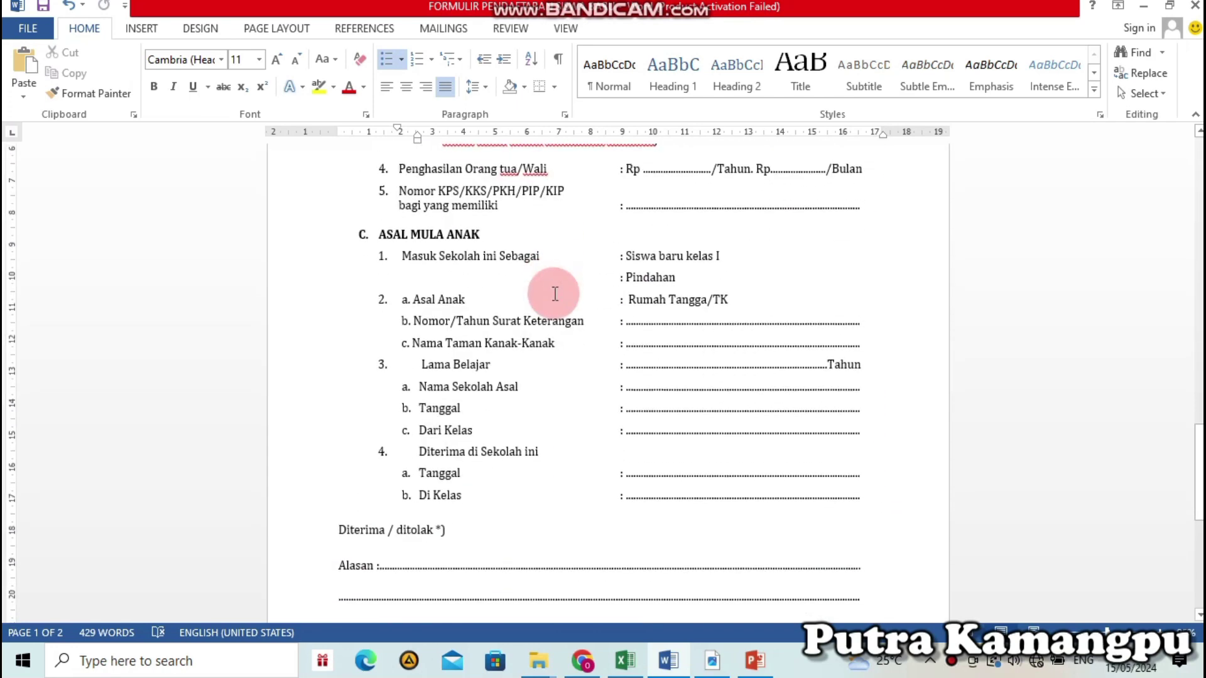
pyautogui.scroll(-3, 555, 294)
pyautogui.scroll(-5, 555, 293)
pyautogui.scroll(-2, 555, 294)
pyautogui.scroll(10, 555, 295)
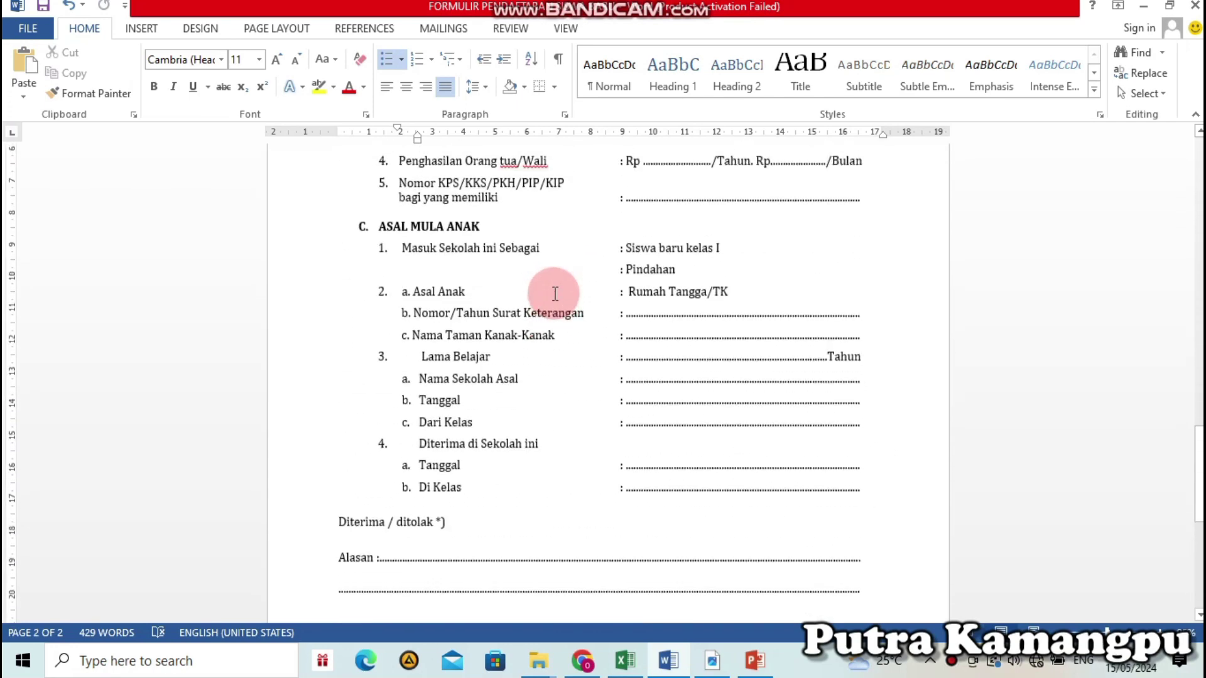
pyautogui.scroll(2, 555, 294)
pyautogui.scroll(3, 555, 294)
pyautogui.scroll(4, 556, 294)
pyautogui.scroll(3, 556, 294)
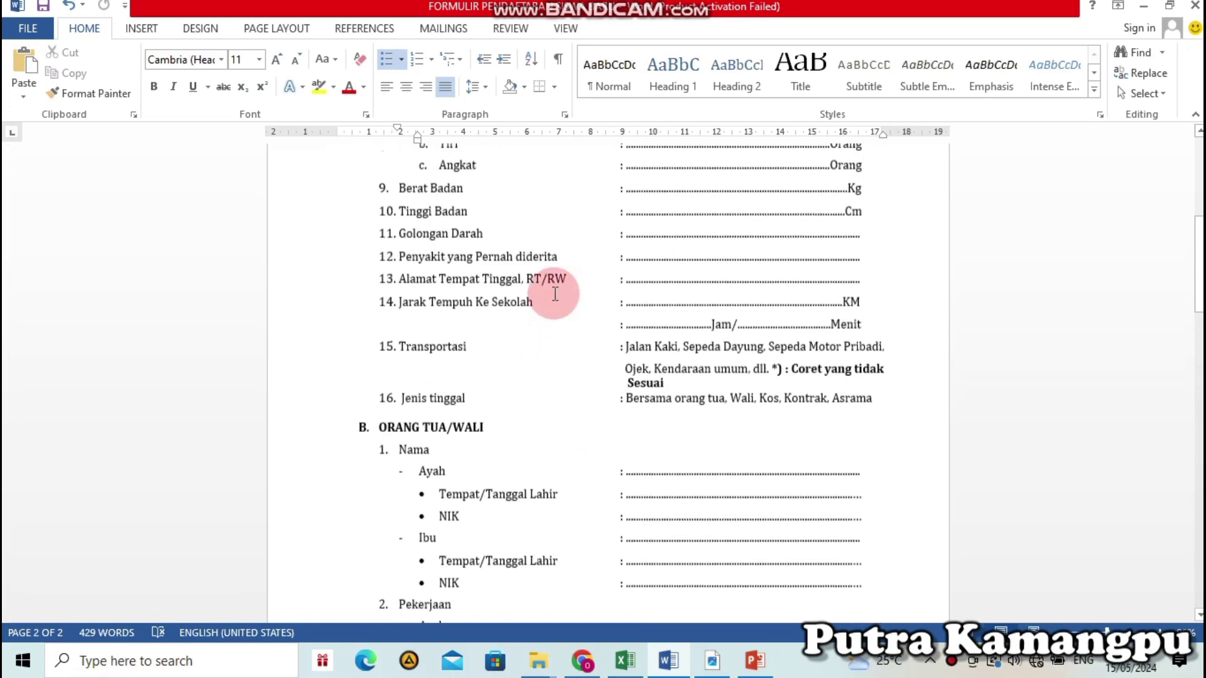
pyautogui.scroll(1, 556, 295)
pyautogui.scroll(3, 555, 294)
pyautogui.scroll(3, 554, 294)
pyautogui.scroll(4, 555, 295)
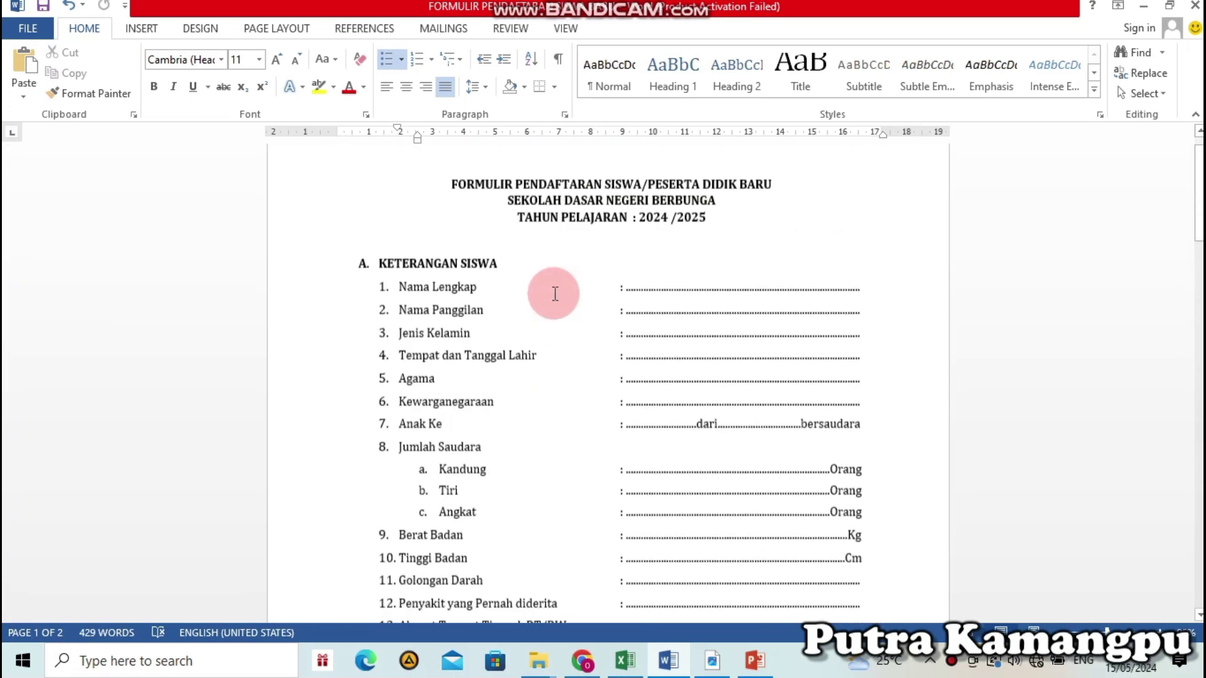
pyautogui.scroll(1, 555, 294)
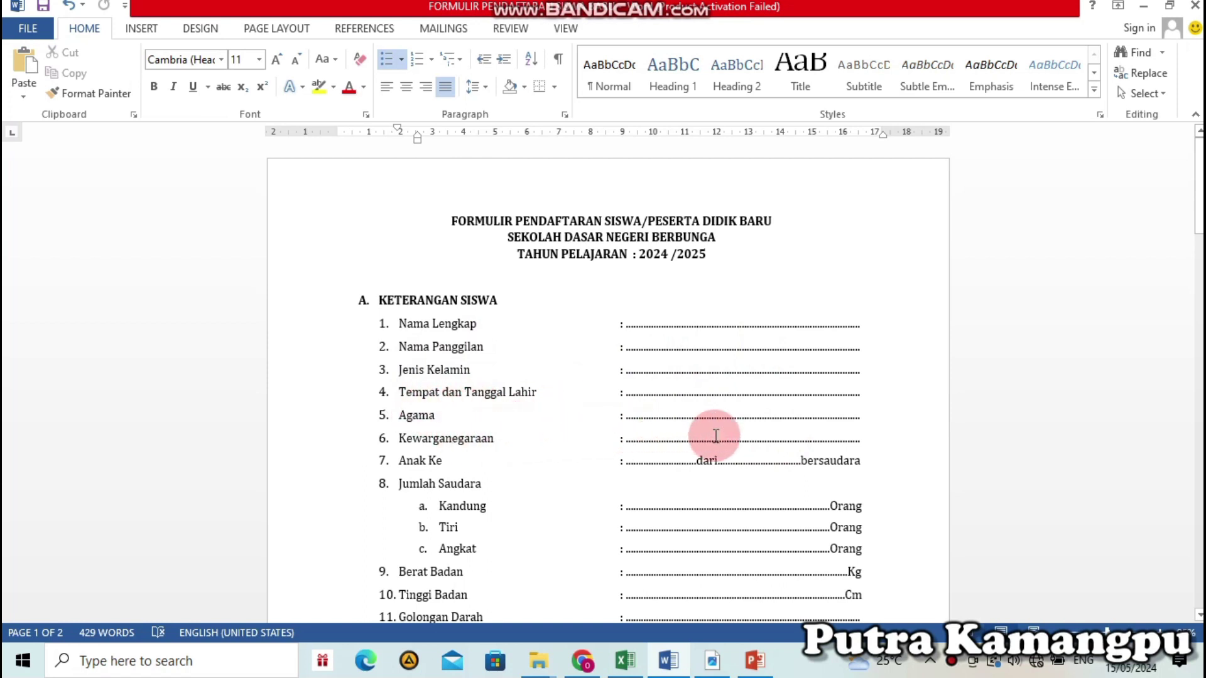
pyautogui.scroll(-3, 874, 423)
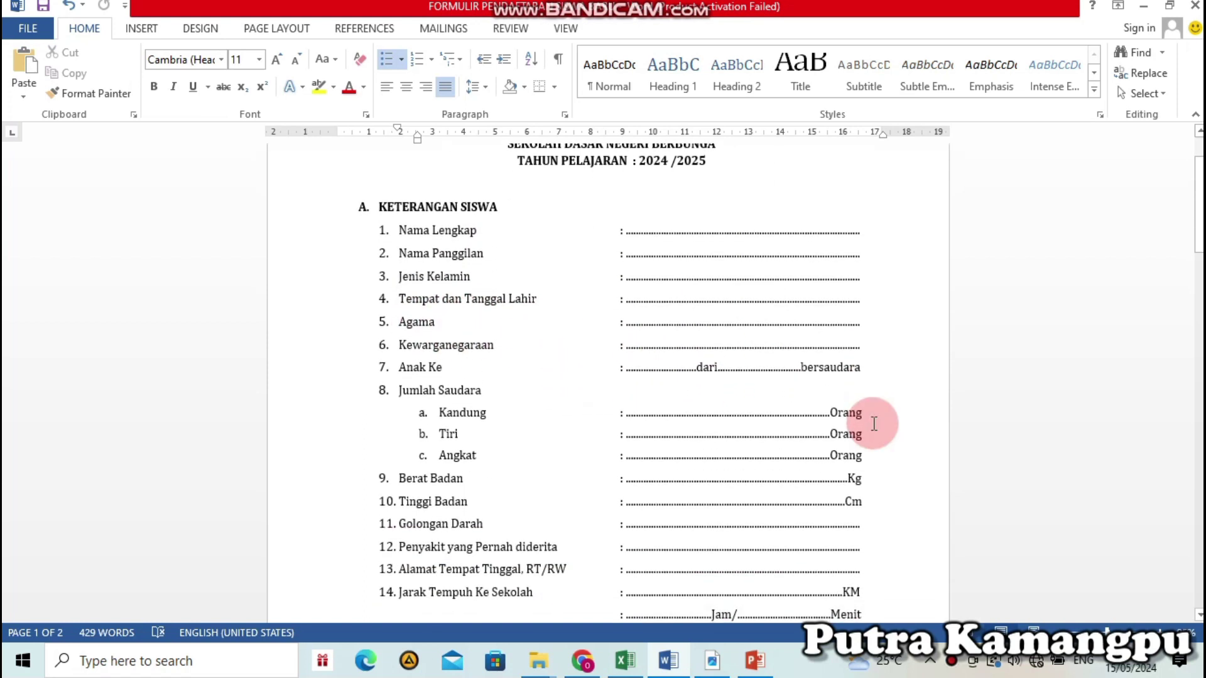
pyautogui.click(738, 344)
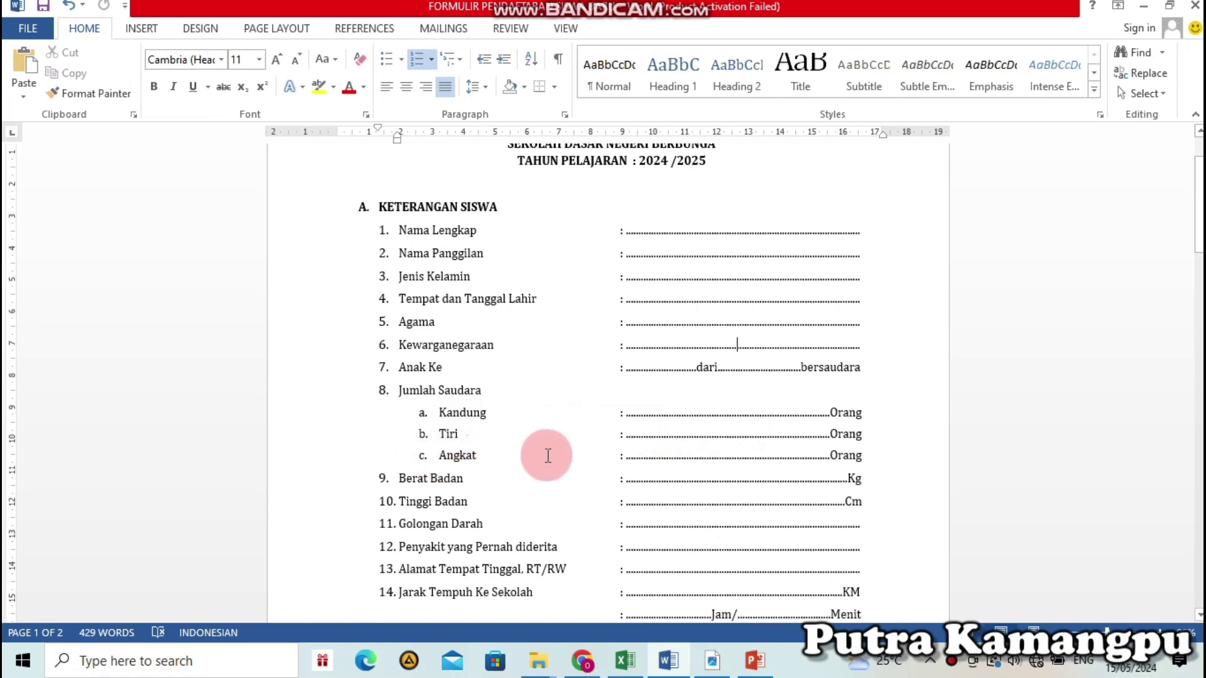
pyautogui.scroll(-3, 711, 459)
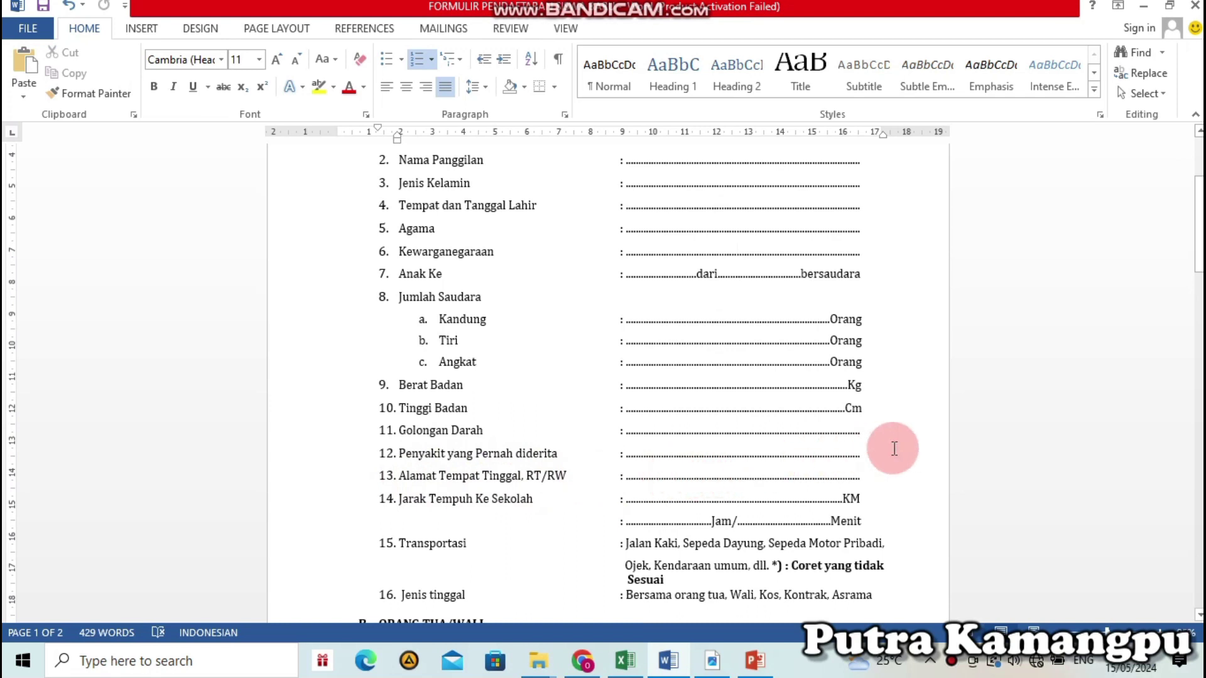
pyautogui.scroll(-3, 847, 463)
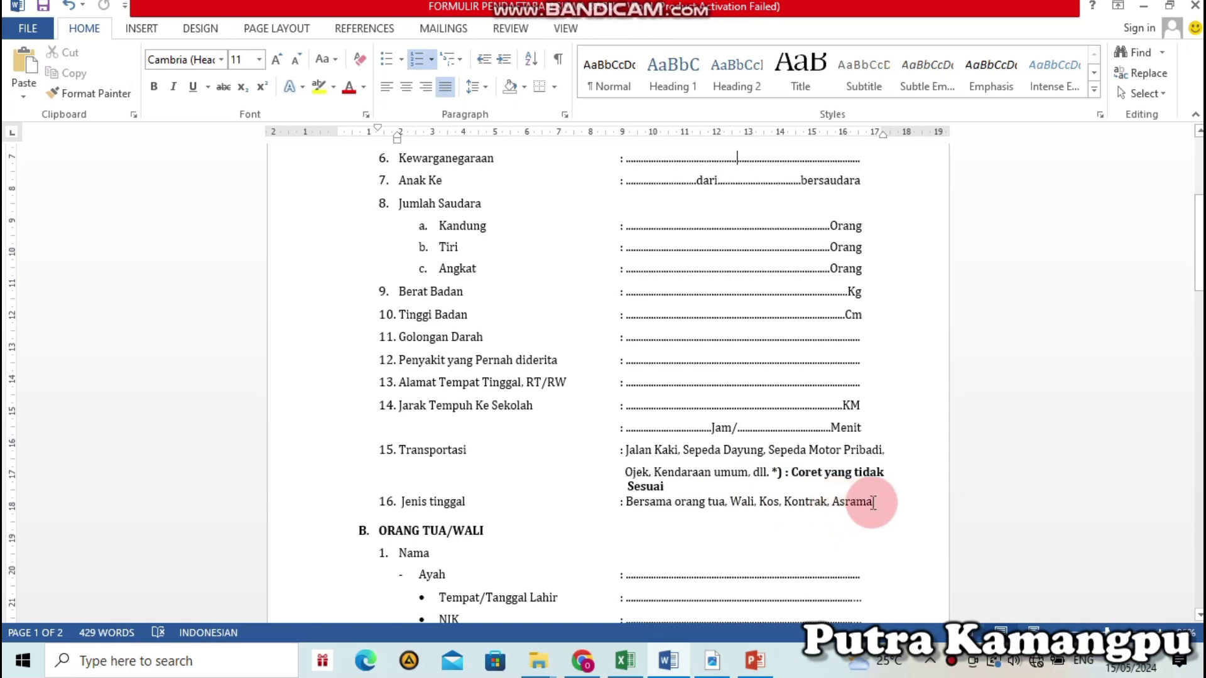
# Put the cursor on the NIK answer line, then on the Pekerjaan Ibu dotted line
pyautogui.scroll(-2, 873, 501)
pyautogui.scroll(-2, 873, 502)
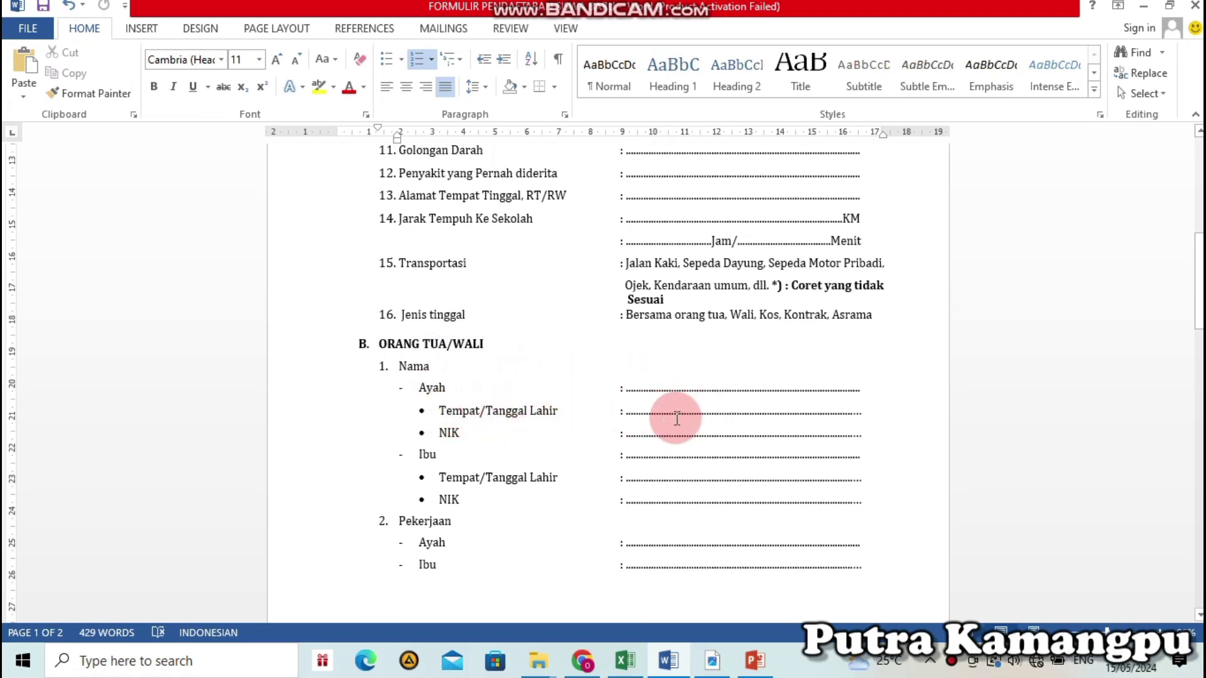
pyautogui.click(737, 435)
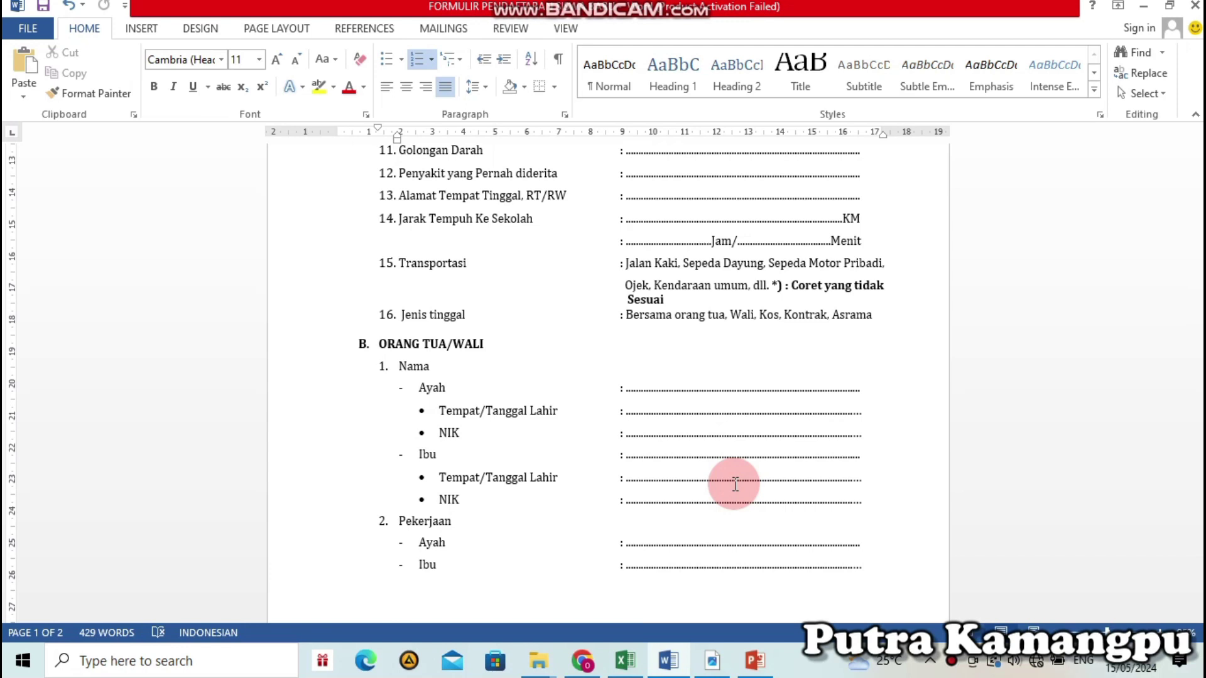
pyautogui.scroll(-2, 713, 483)
pyautogui.scroll(-3, 712, 484)
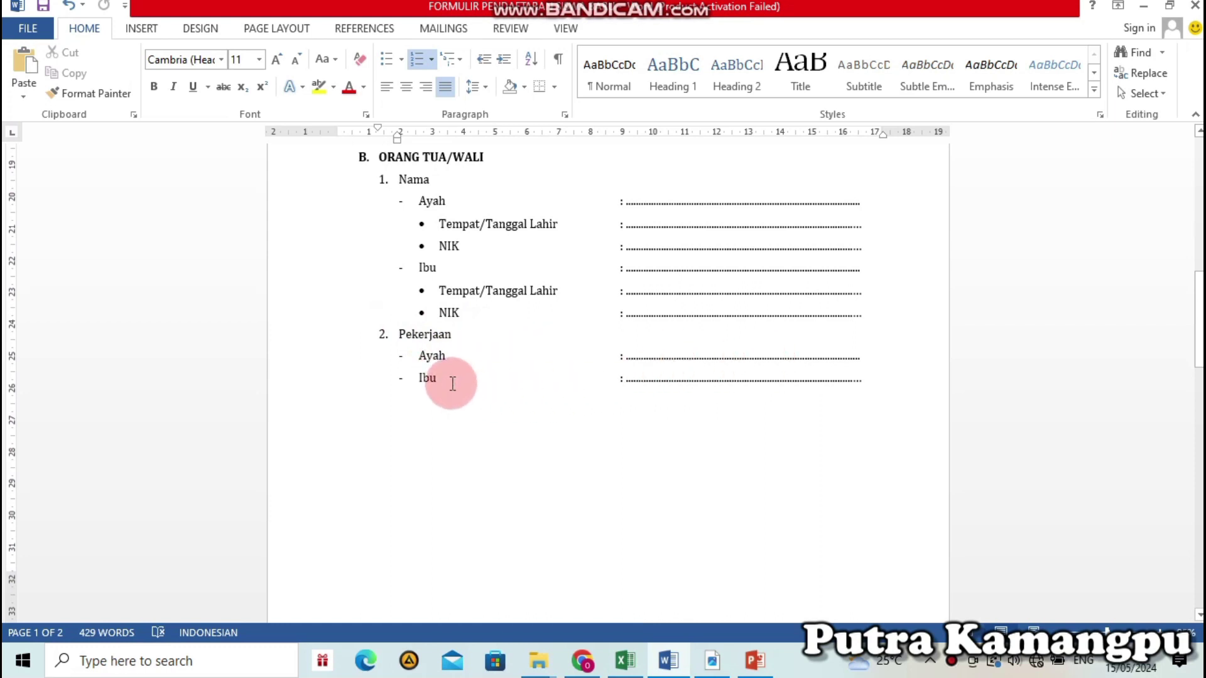
pyautogui.click(713, 381)
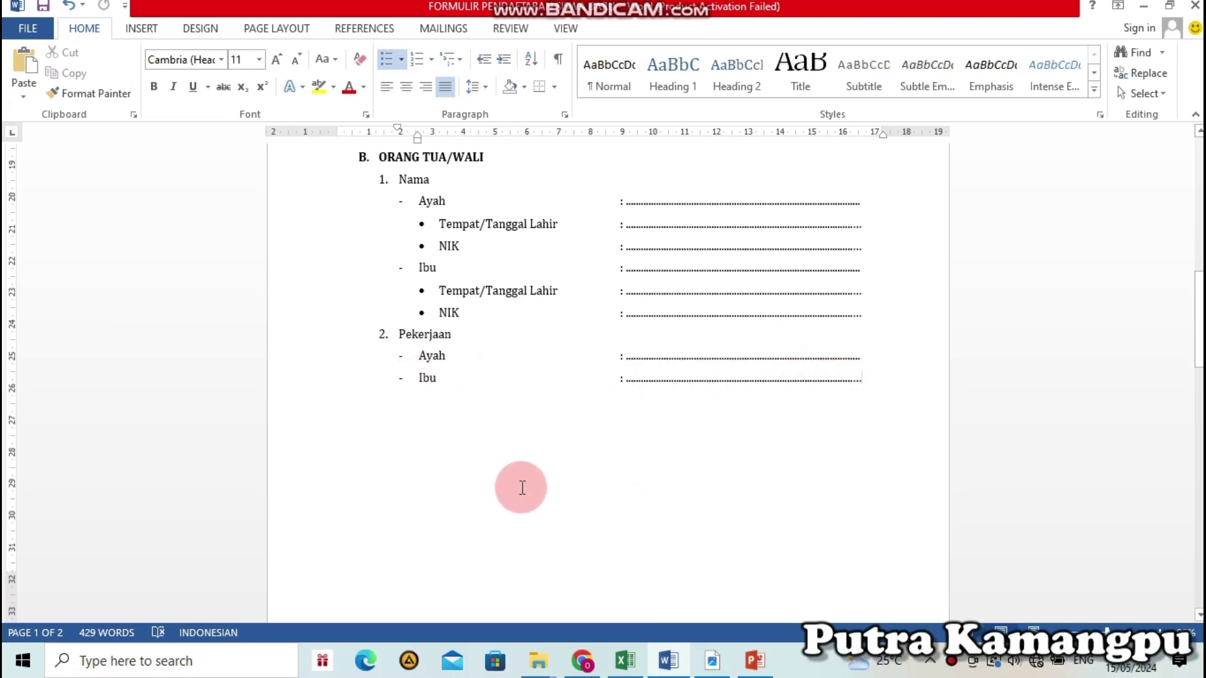
# Show item 3, Pendidikan Orang Tua/Wali, with its education-level checkboxes on page 2
pyautogui.scroll(-2, 522, 489)
pyautogui.scroll(-5, 525, 473)
pyautogui.scroll(-2, 524, 473)
pyautogui.scroll(-1, 524, 472)
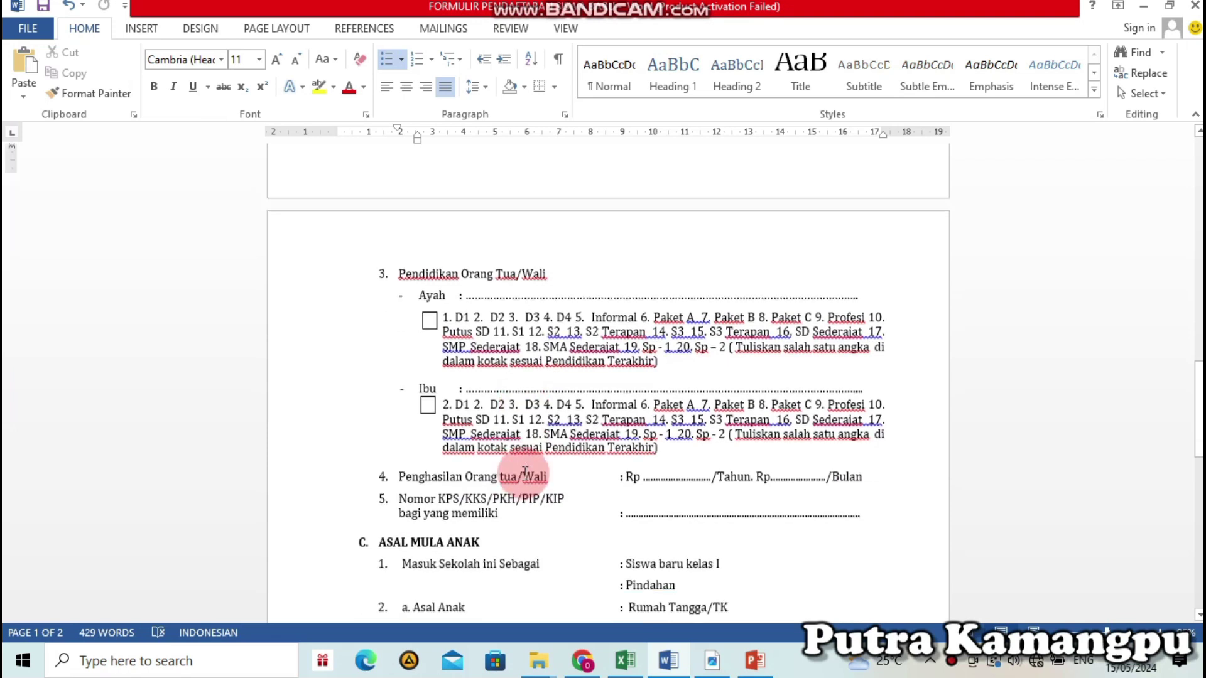
pyautogui.scroll(-1, 525, 472)
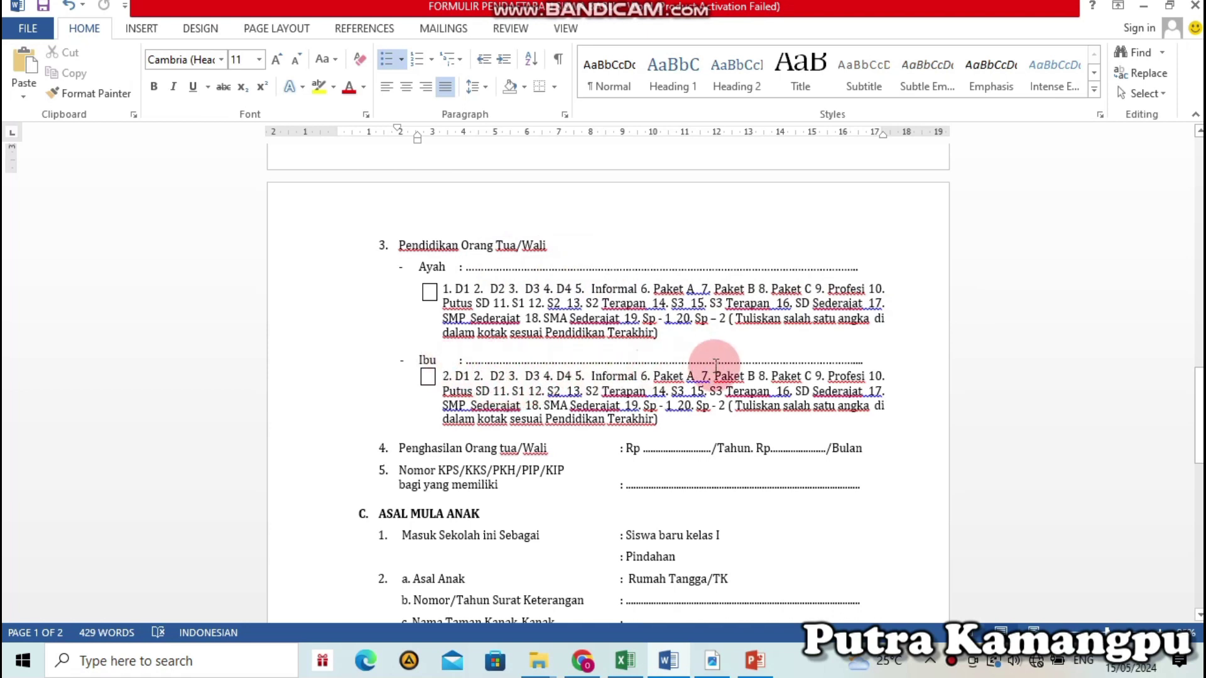
pyautogui.scroll(-3, 716, 364)
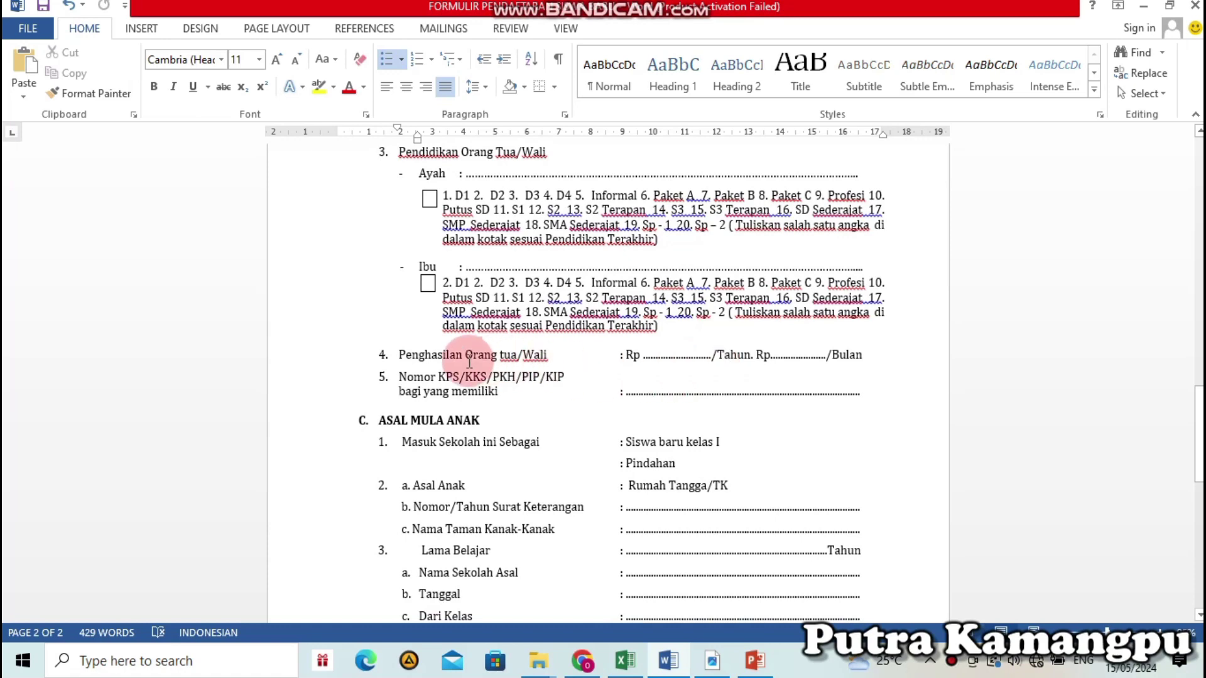
pyautogui.scroll(8, 469, 363)
pyautogui.scroll(6, 470, 363)
pyautogui.scroll(6, 470, 363)
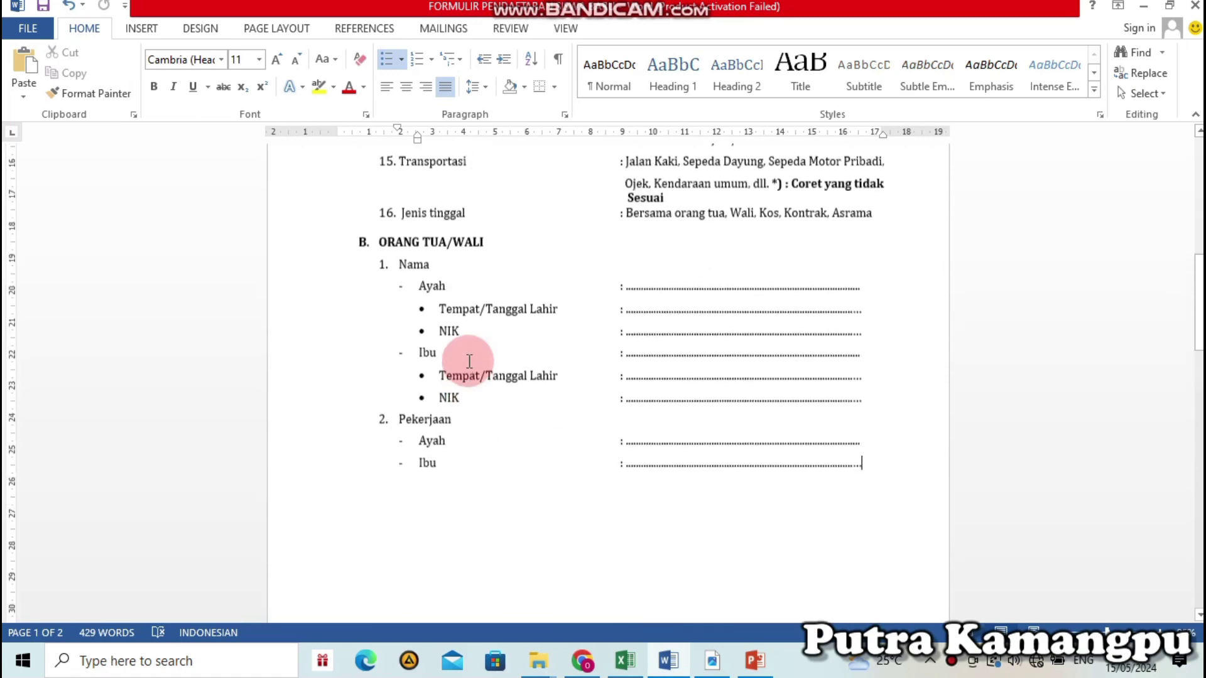
pyautogui.scroll(-10, 469, 363)
pyautogui.scroll(-3, 470, 363)
pyautogui.scroll(-5, 469, 363)
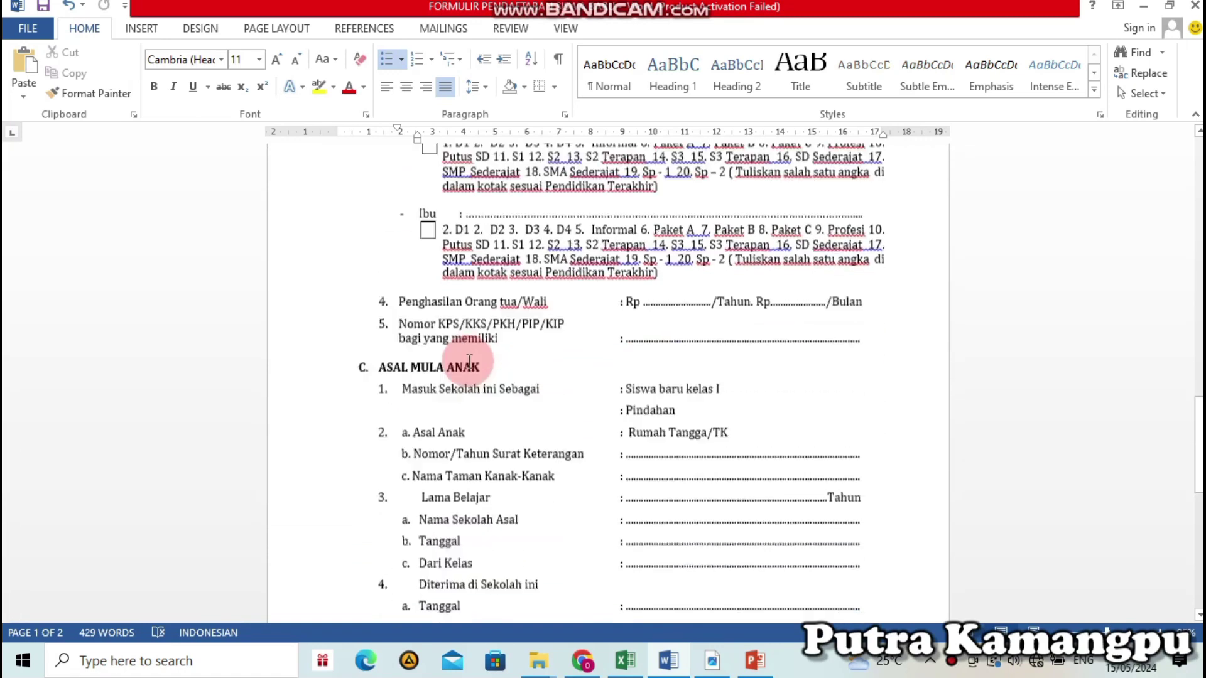
pyautogui.scroll(-2, 469, 363)
pyautogui.scroll(3, 470, 363)
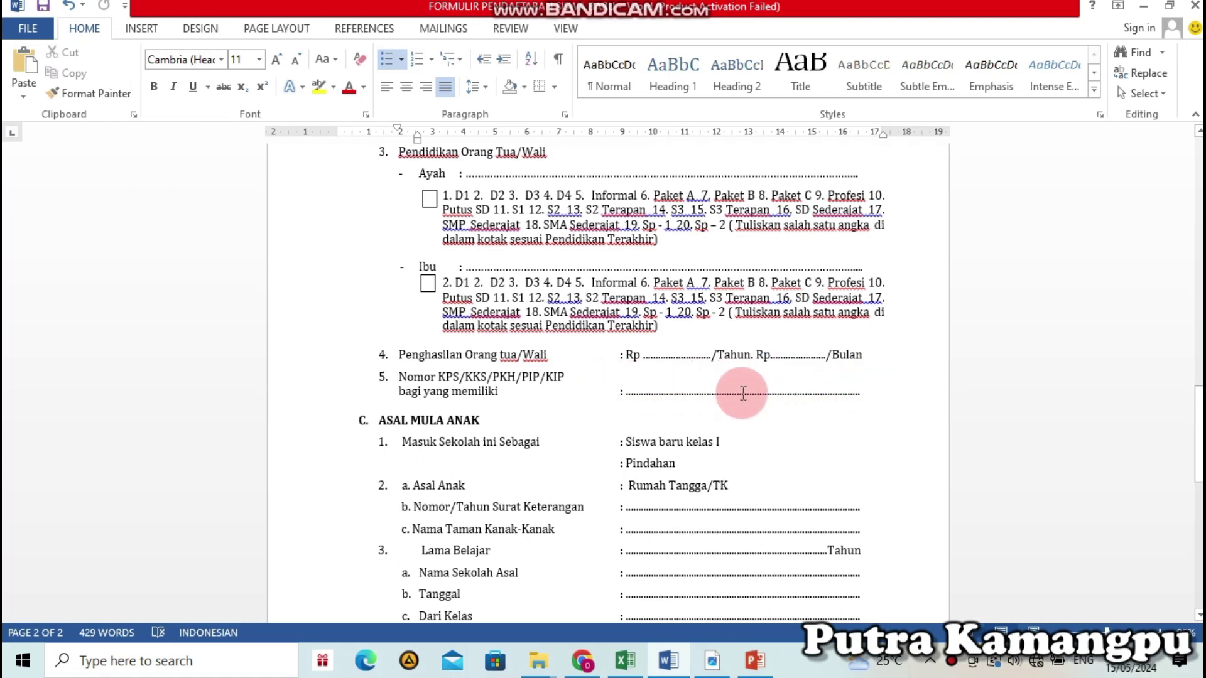
pyautogui.click(634, 390)
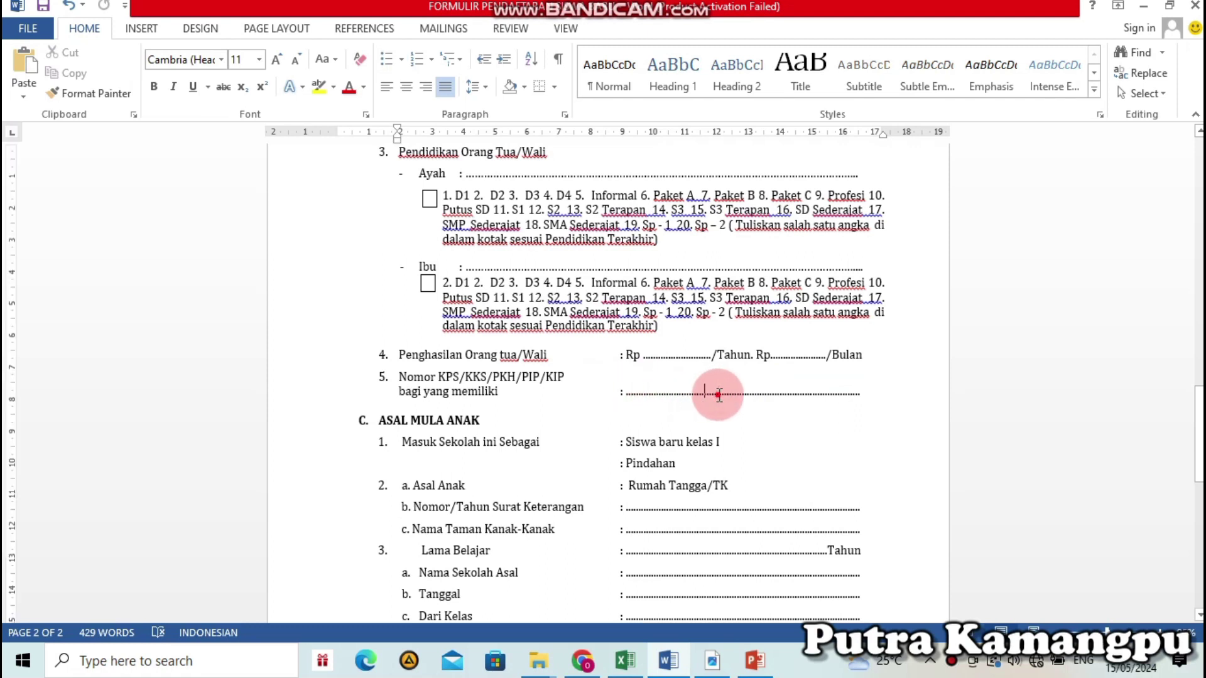
pyautogui.click(718, 393)
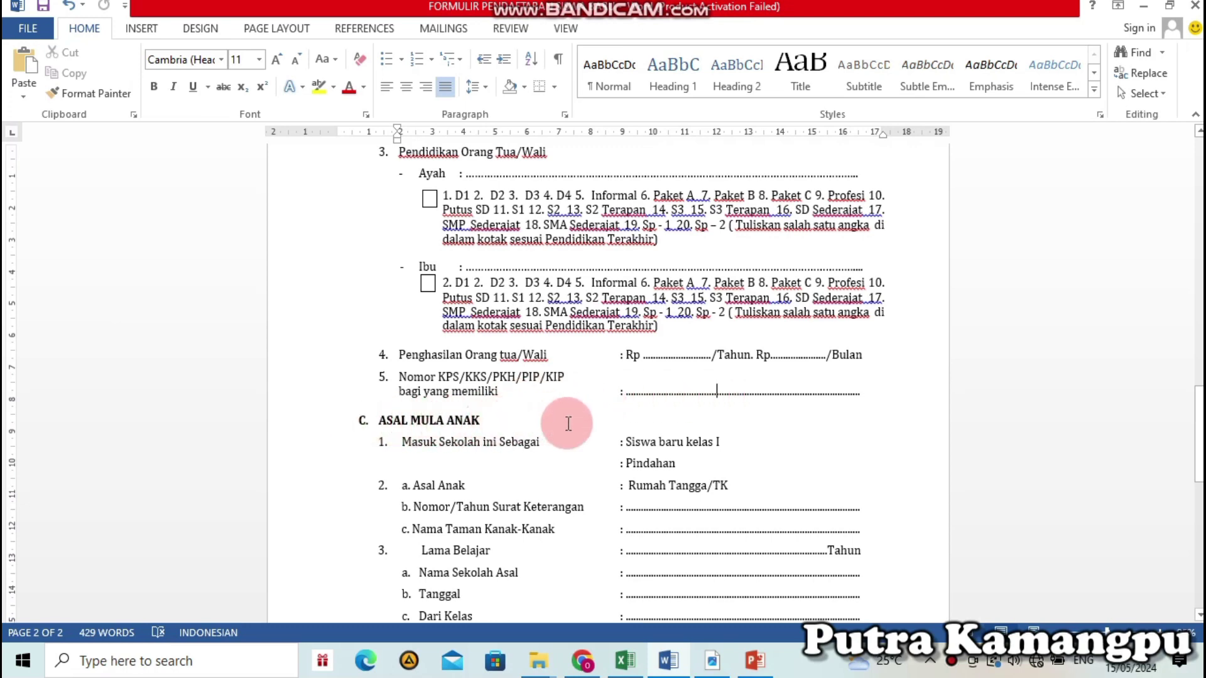
pyautogui.scroll(-2, 566, 420)
pyautogui.scroll(-3, 567, 422)
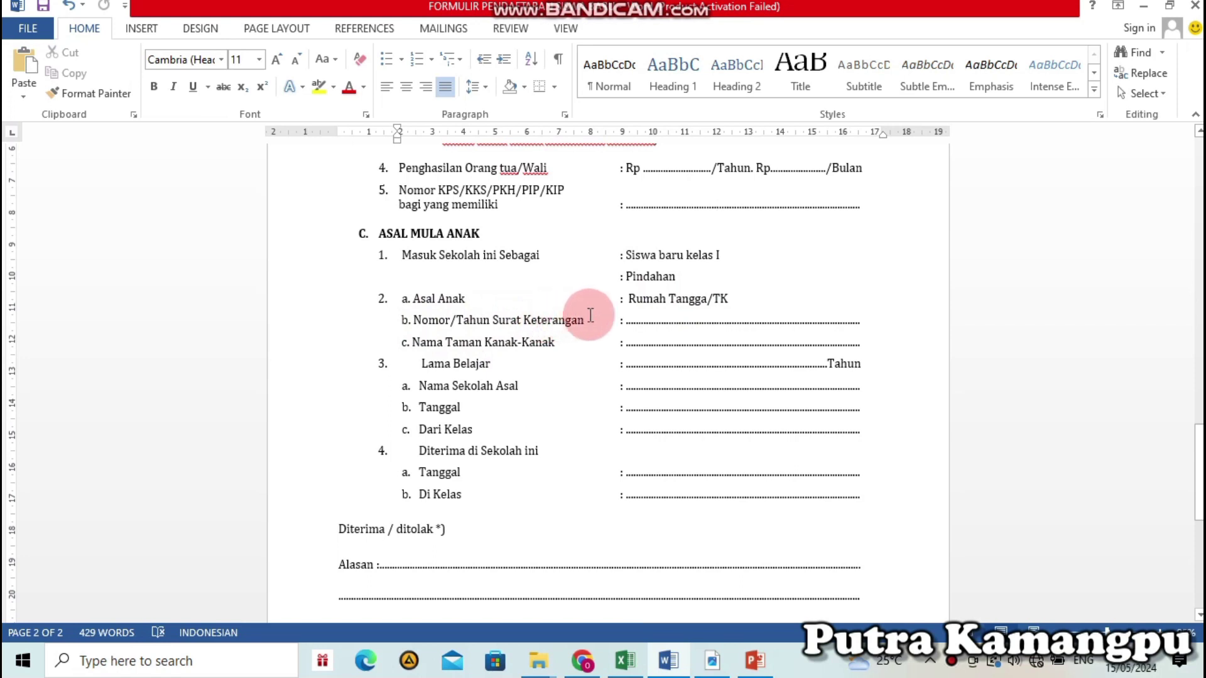
pyautogui.click(727, 299)
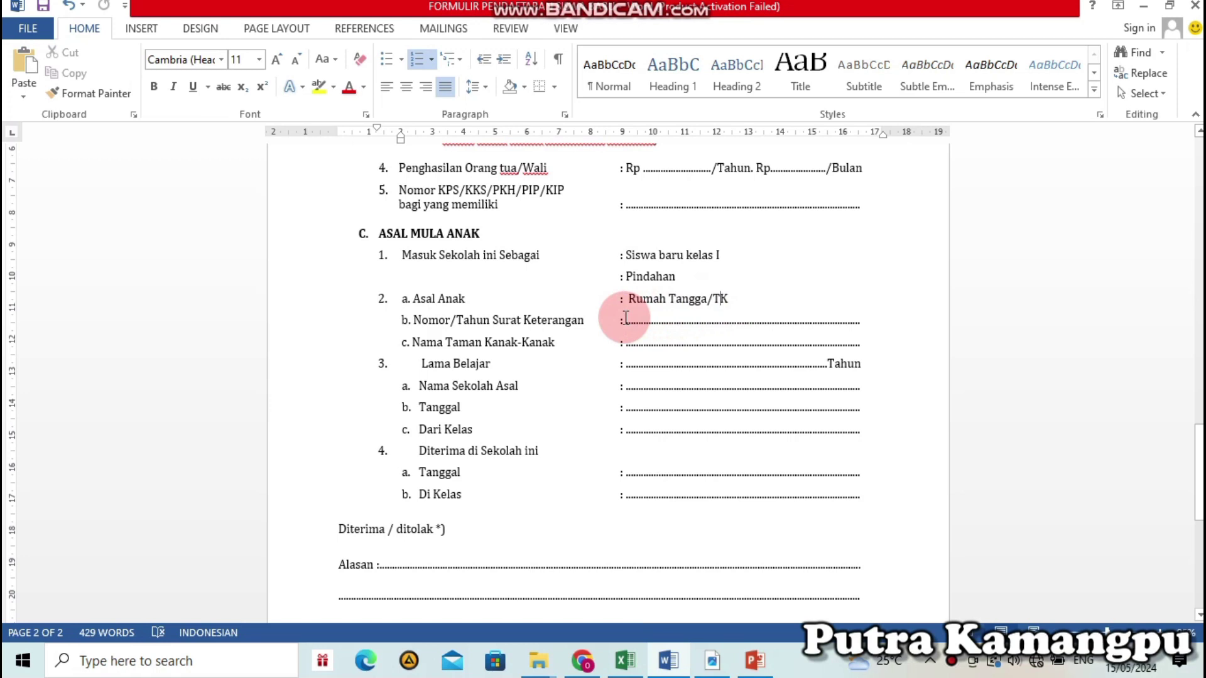
pyautogui.click(626, 319)
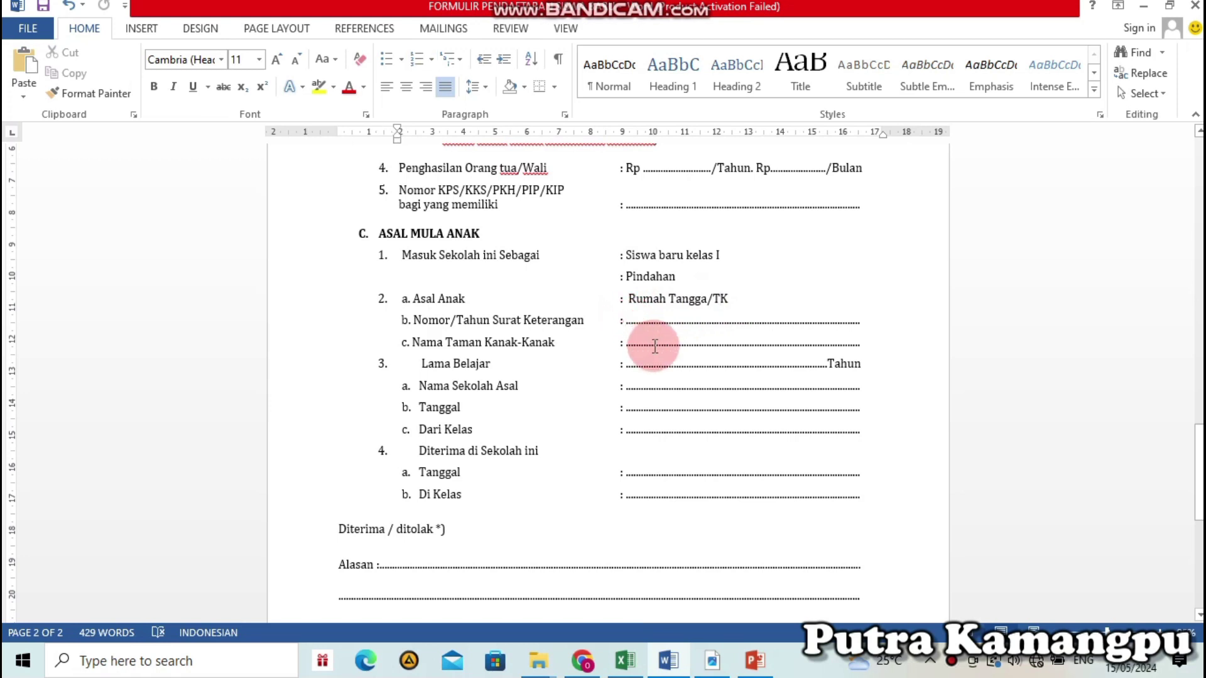
pyautogui.click(740, 297)
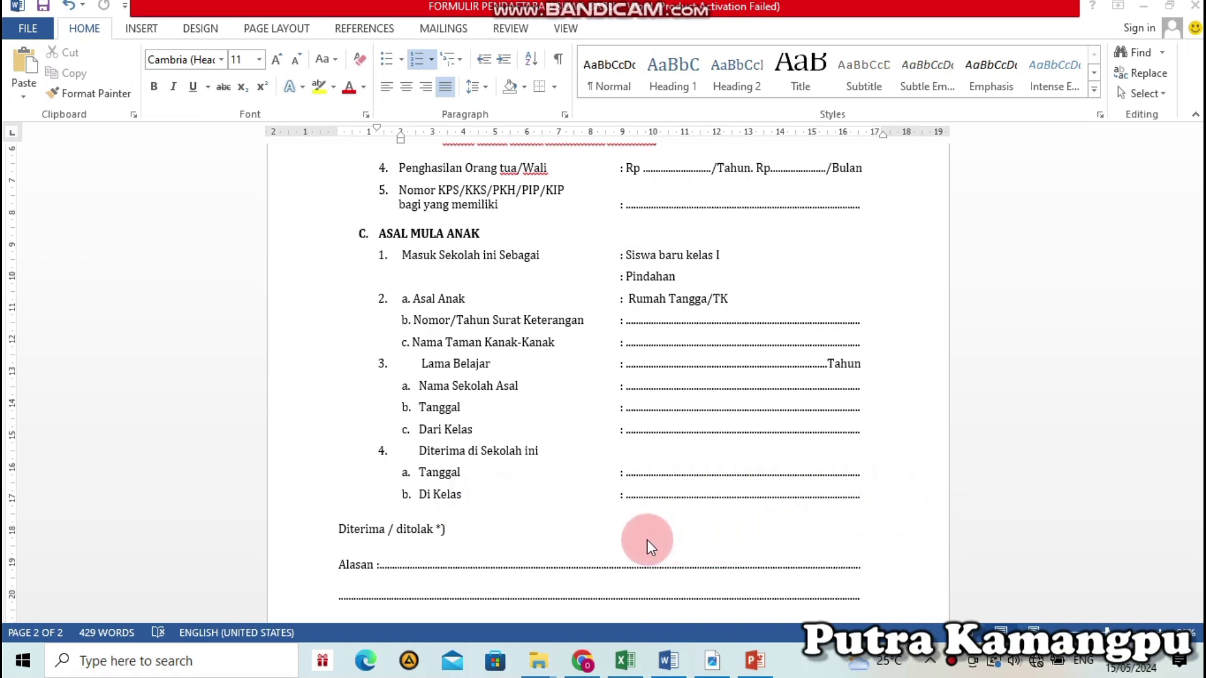
# Go back up to the form's title at the top of page 1
pyautogui.scroll(-1, 648, 539)
pyautogui.scroll(-2, 648, 541)
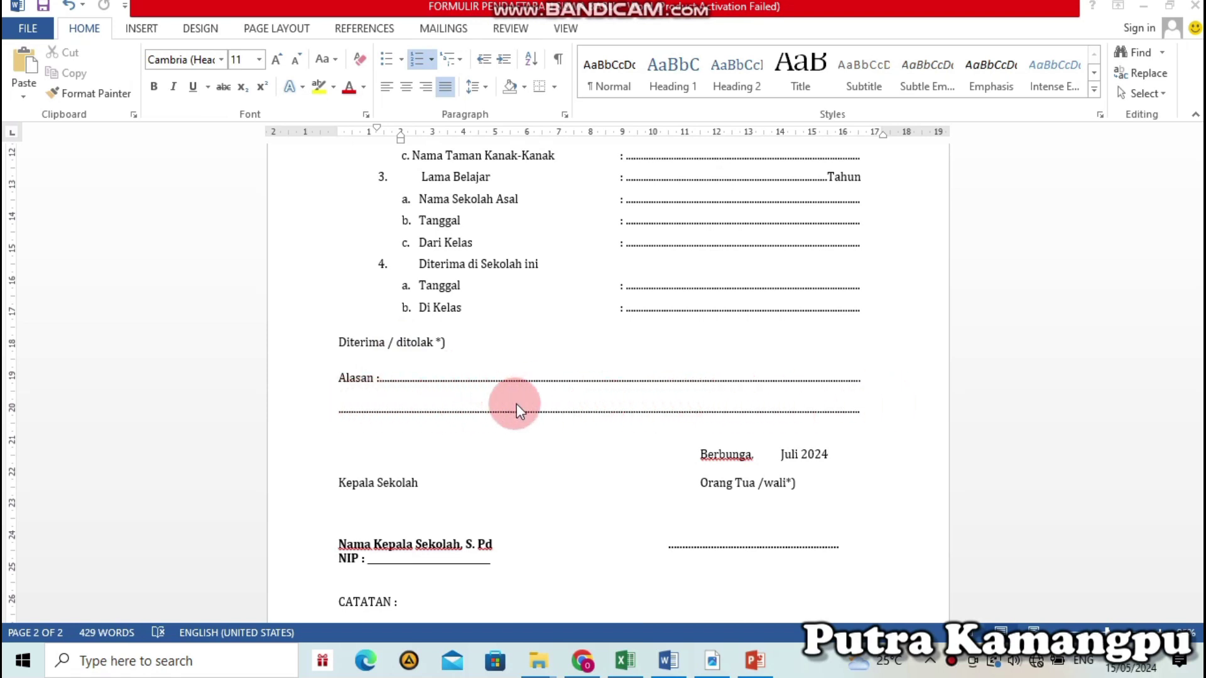
pyautogui.scroll(3, 581, 489)
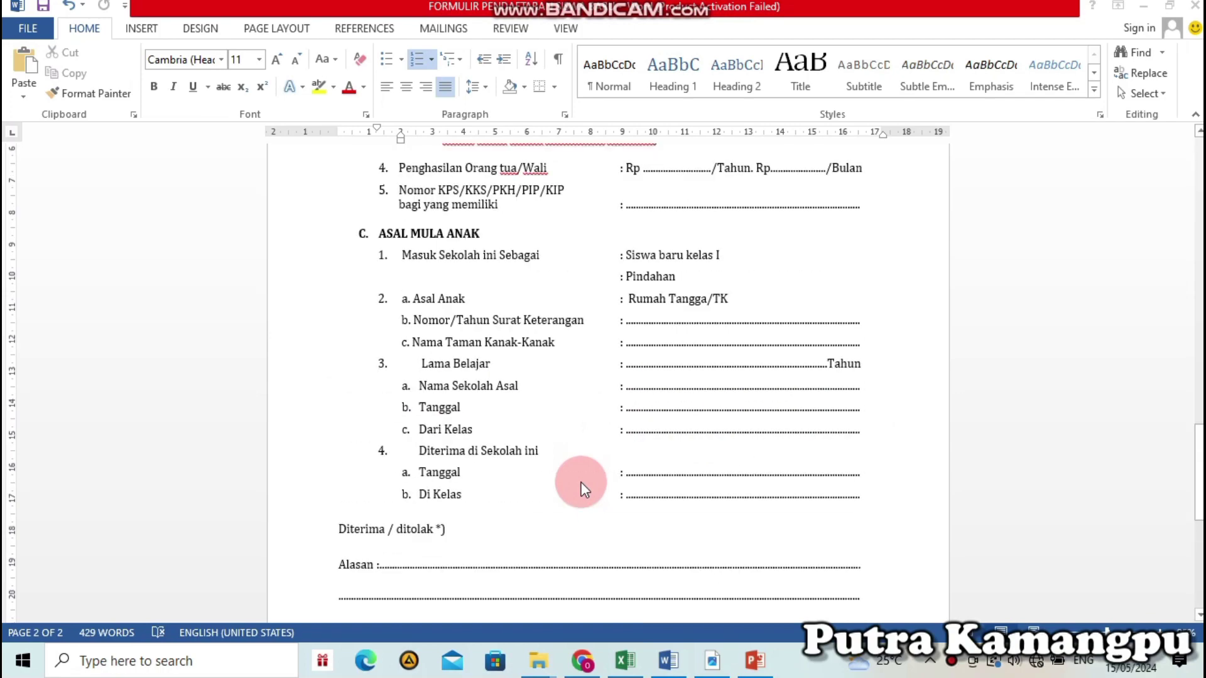
pyautogui.scroll(4, 582, 489)
pyautogui.scroll(4, 582, 489)
pyautogui.scroll(3, 582, 490)
pyautogui.scroll(4, 582, 489)
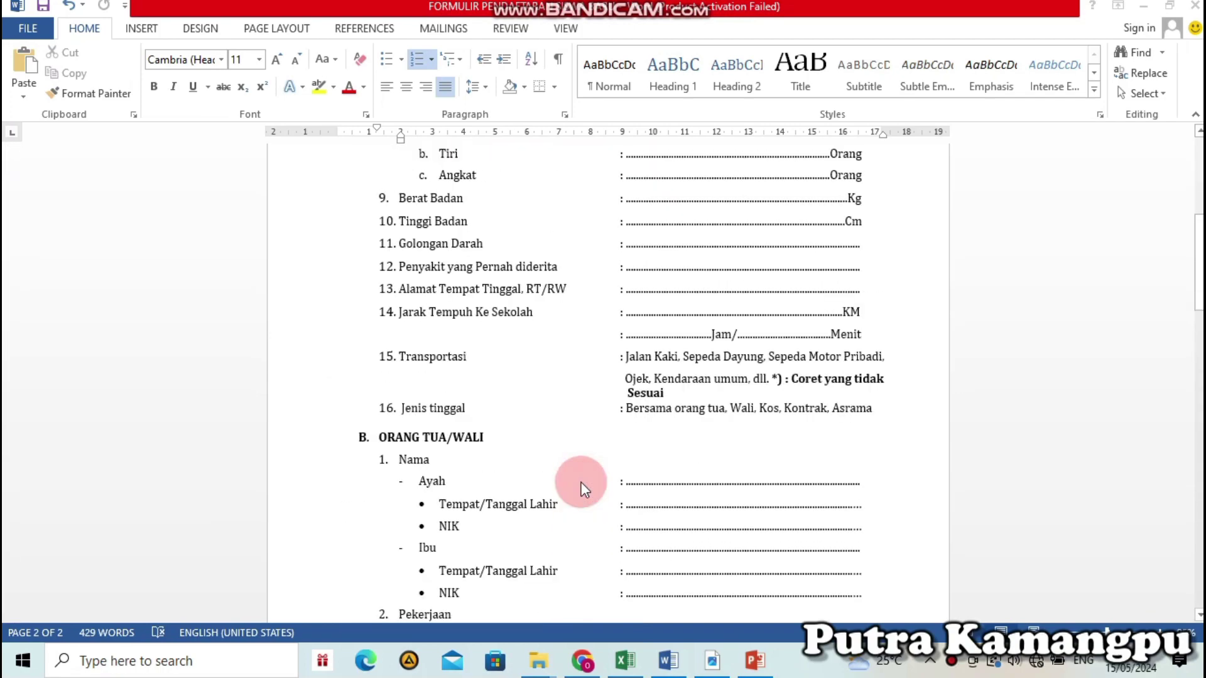
pyautogui.scroll(4, 581, 490)
pyautogui.scroll(2, 581, 489)
# Review down to the Berbunga, Juli 2024 signature block and the CATATAN note
pyautogui.scroll(-5, 581, 489)
pyautogui.scroll(-5, 582, 489)
pyautogui.scroll(-4, 581, 489)
pyautogui.scroll(-3, 581, 489)
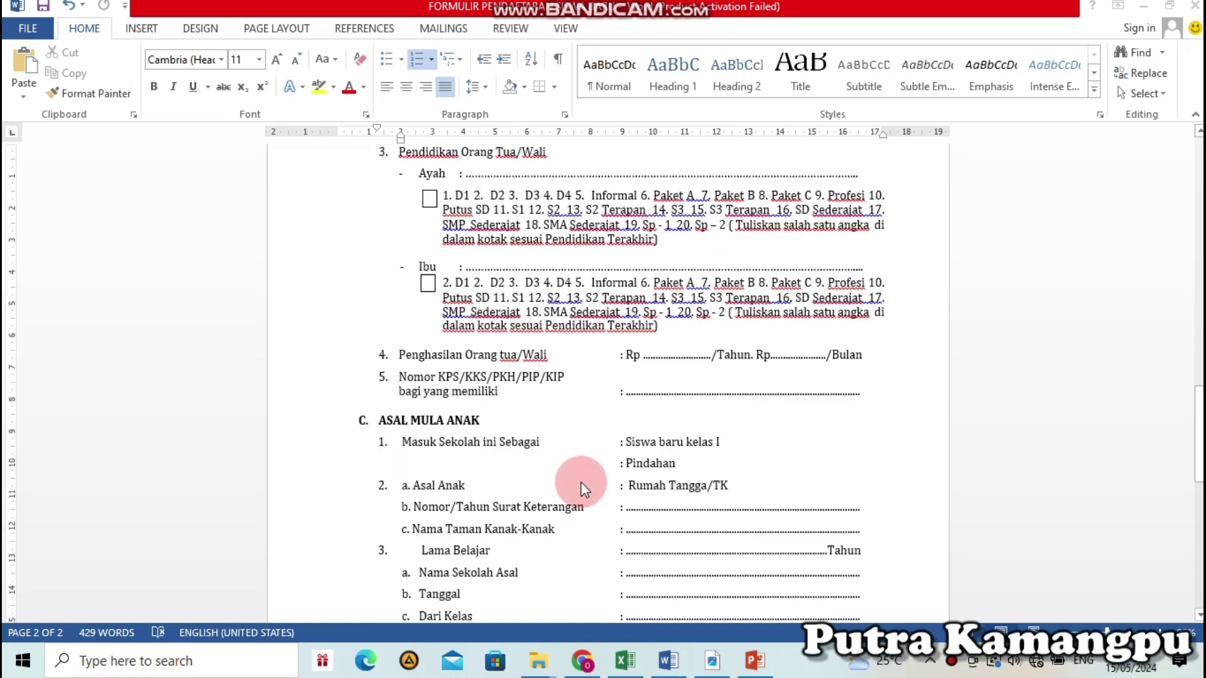
pyautogui.scroll(-5, 582, 490)
pyautogui.scroll(-3, 581, 489)
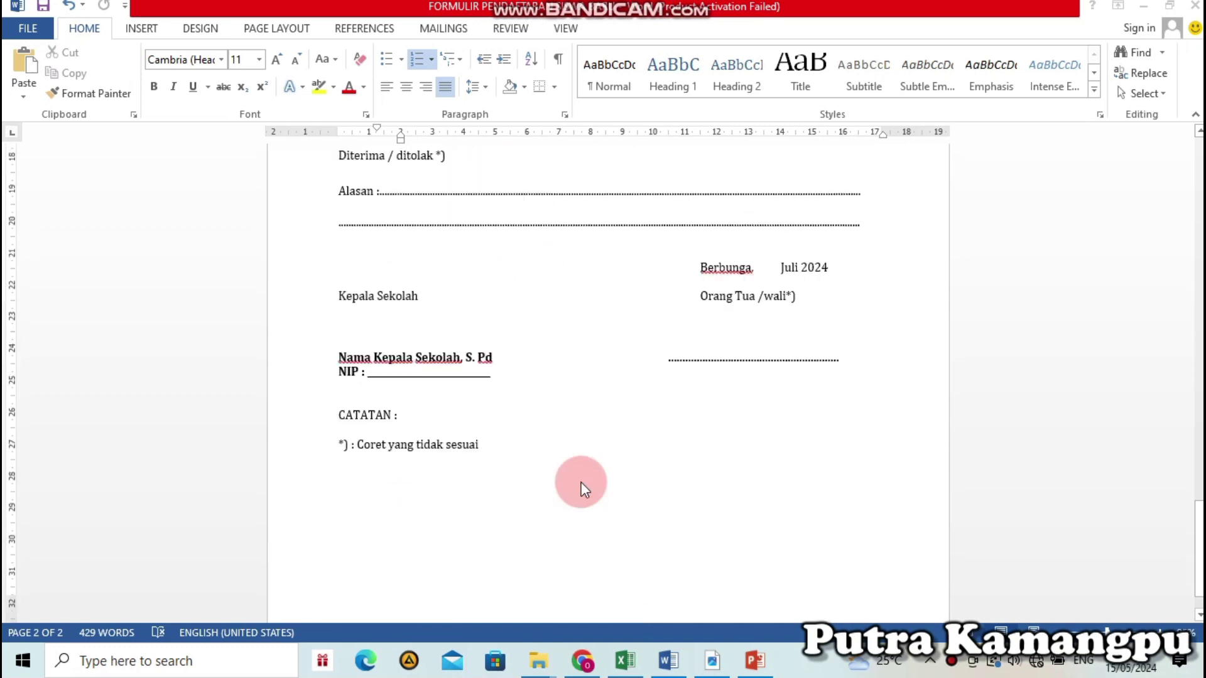
pyautogui.scroll(1, 581, 490)
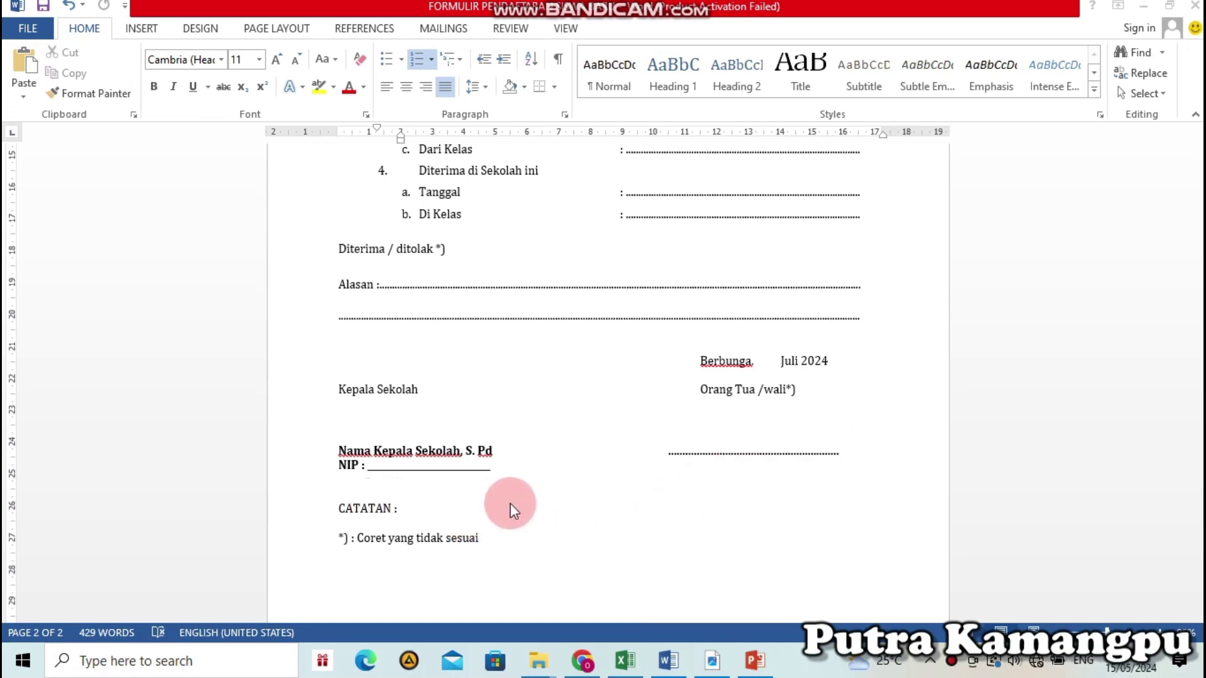
pyautogui.scroll(-3, 656, 504)
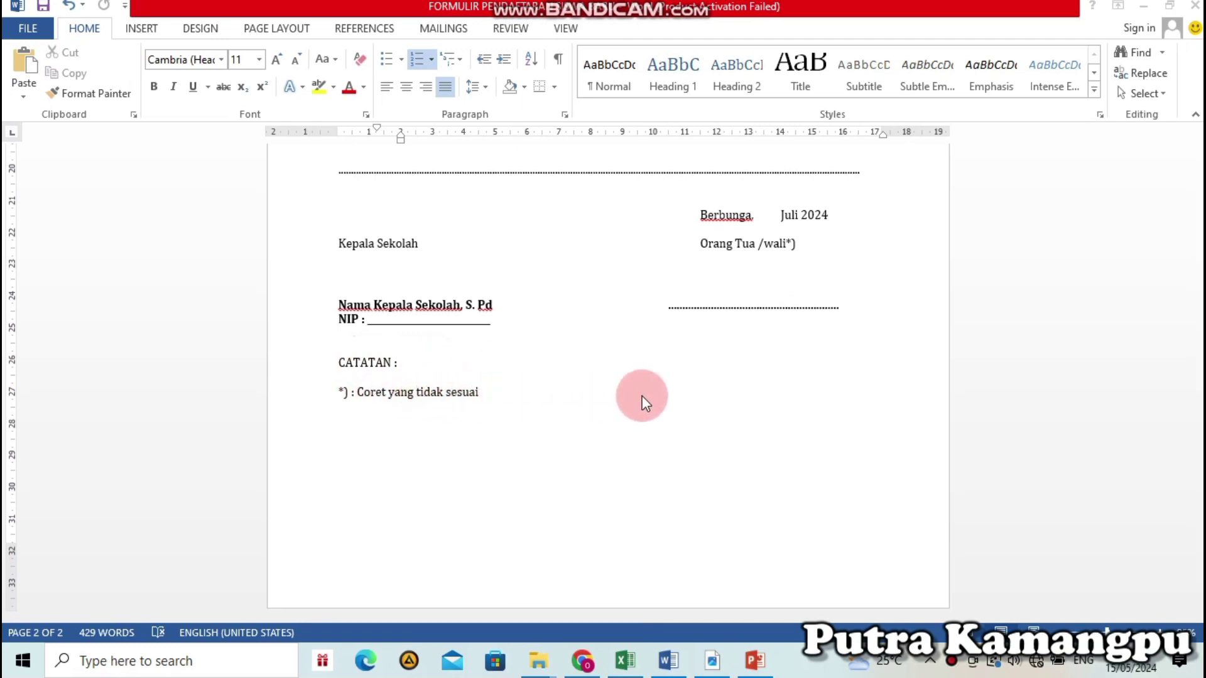
pyautogui.scroll(5, 772, 483)
pyautogui.scroll(2, 772, 484)
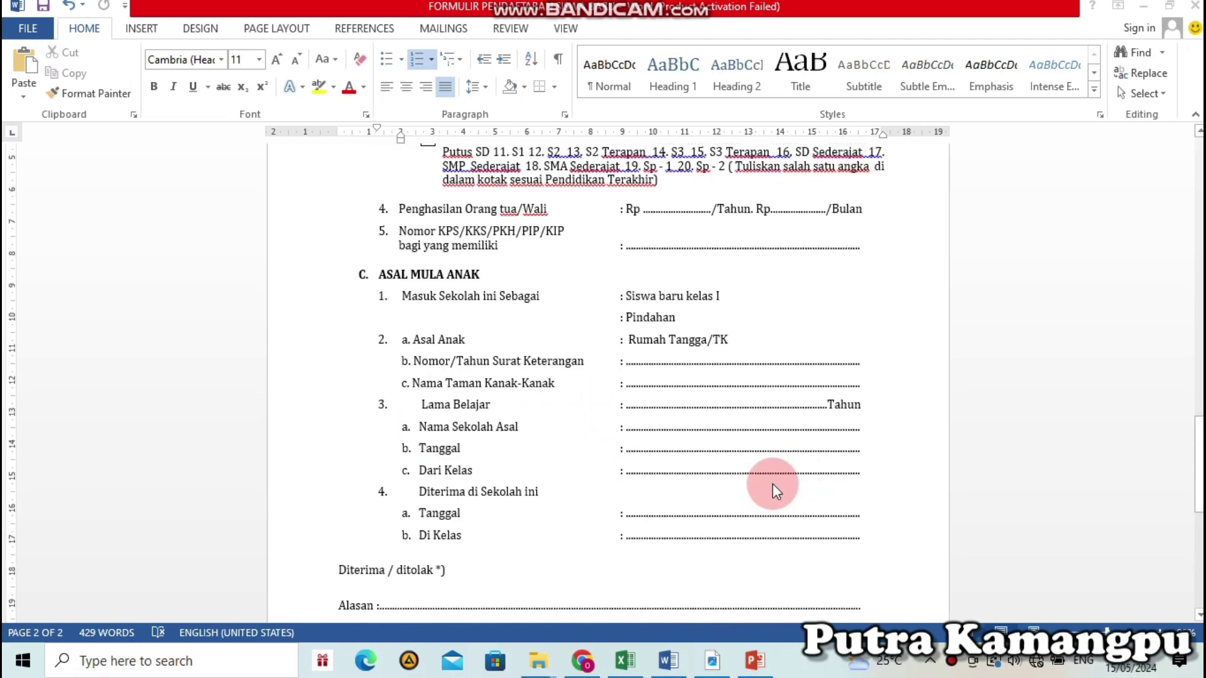
pyautogui.scroll(3, 772, 483)
pyautogui.scroll(3, 773, 483)
pyautogui.scroll(5, 772, 484)
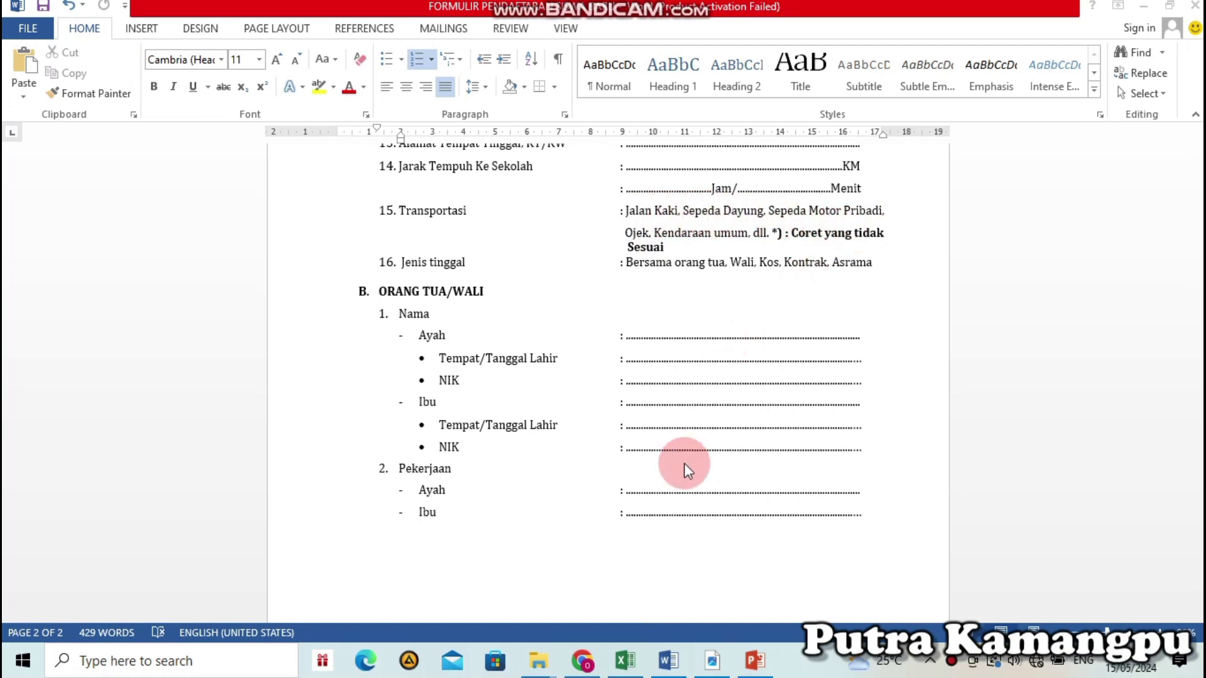
pyautogui.scroll(-5, 684, 463)
pyautogui.scroll(-5, 684, 463)
pyautogui.scroll(-5, 684, 463)
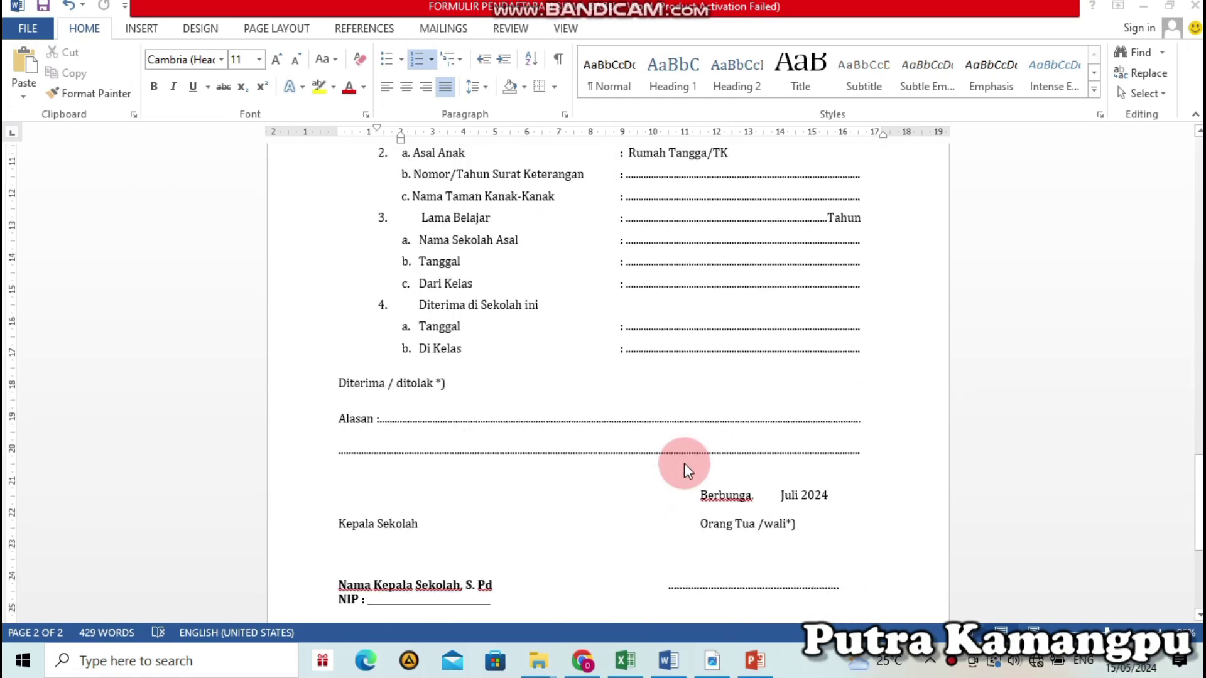
pyautogui.scroll(-5, 684, 463)
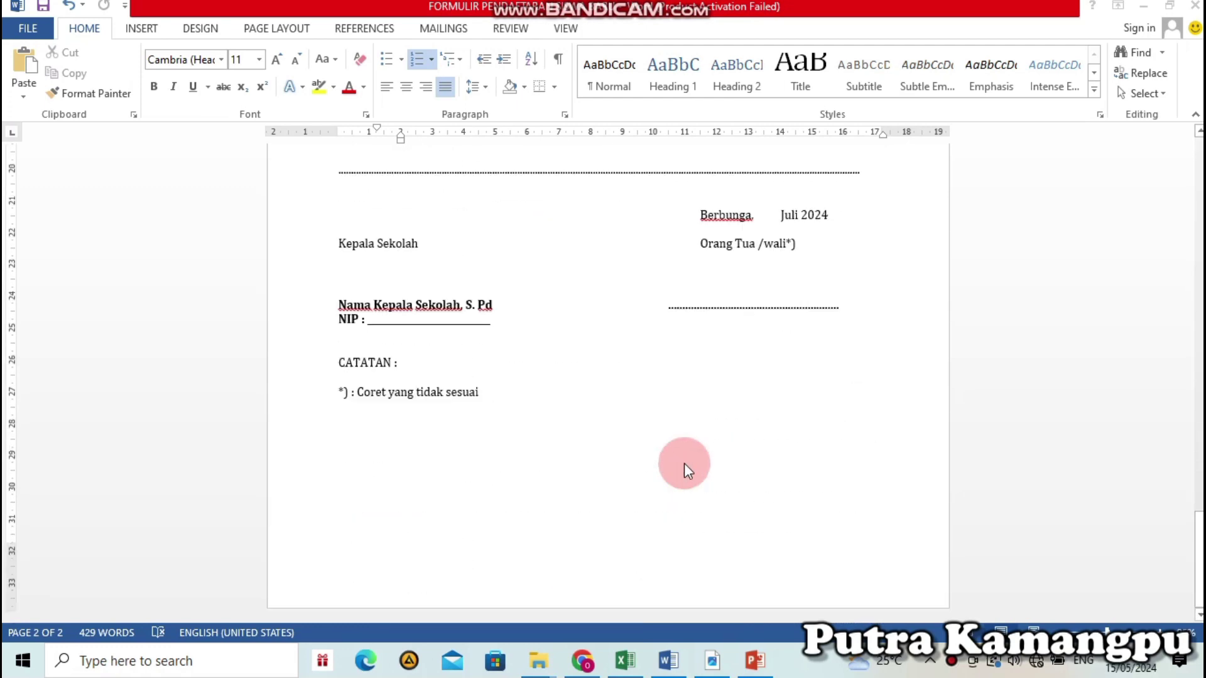
pyautogui.scroll(5, 685, 463)
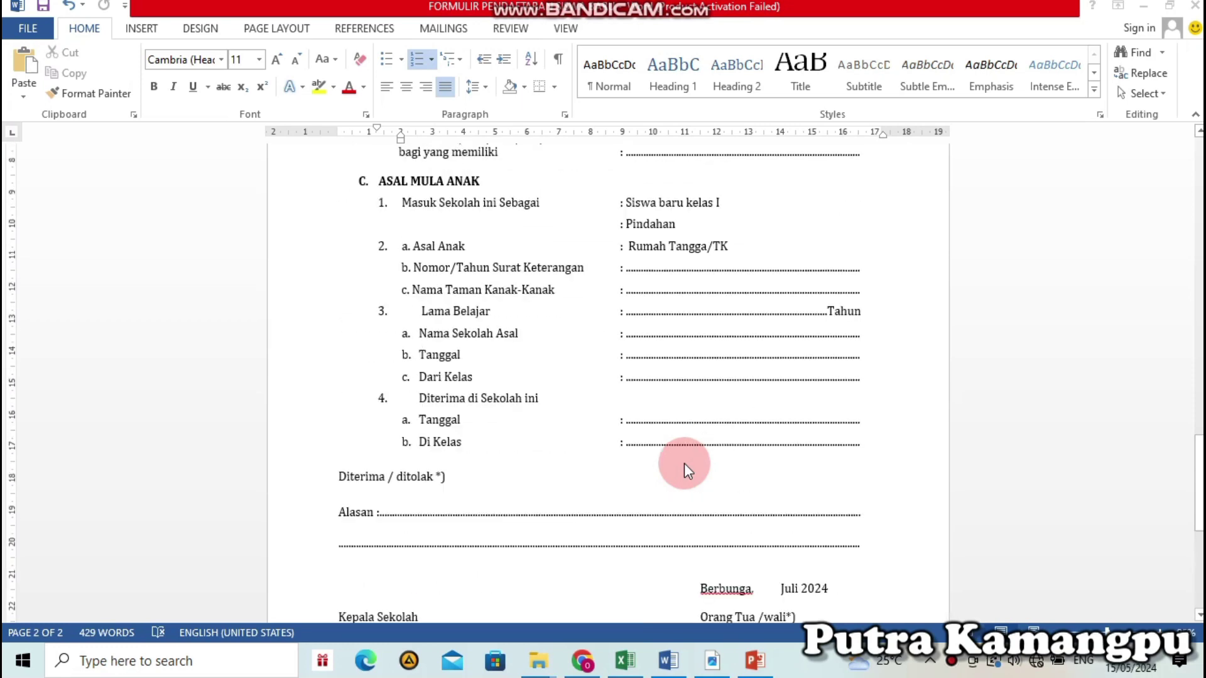
pyautogui.scroll(3, 685, 463)
pyautogui.scroll(5, 685, 463)
pyautogui.scroll(5, 684, 463)
pyautogui.scroll(3, 684, 462)
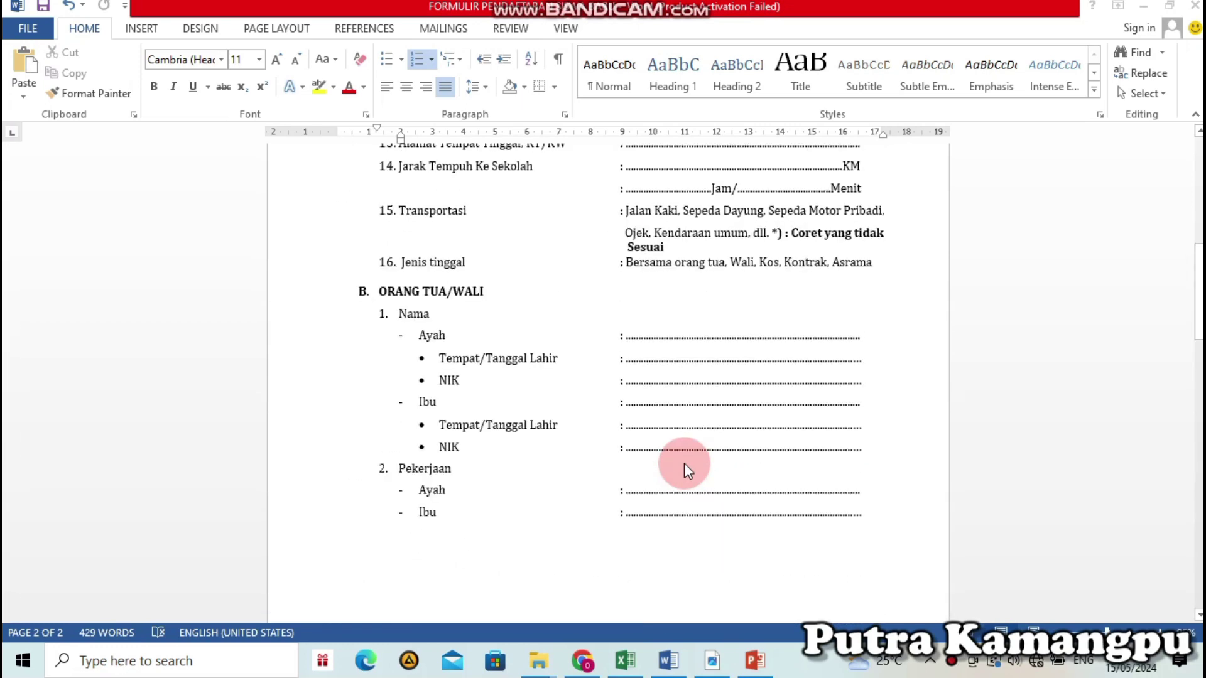
pyautogui.scroll(5, 684, 463)
pyautogui.scroll(5, 684, 463)
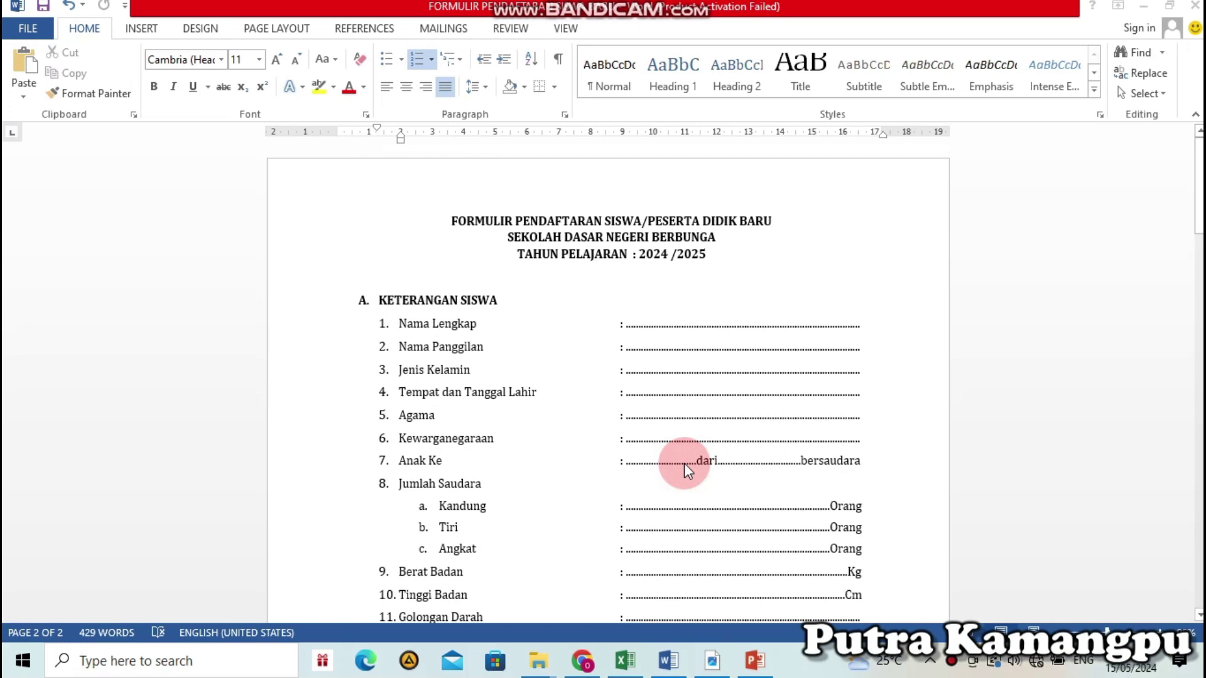
pyautogui.scroll(-3, 685, 463)
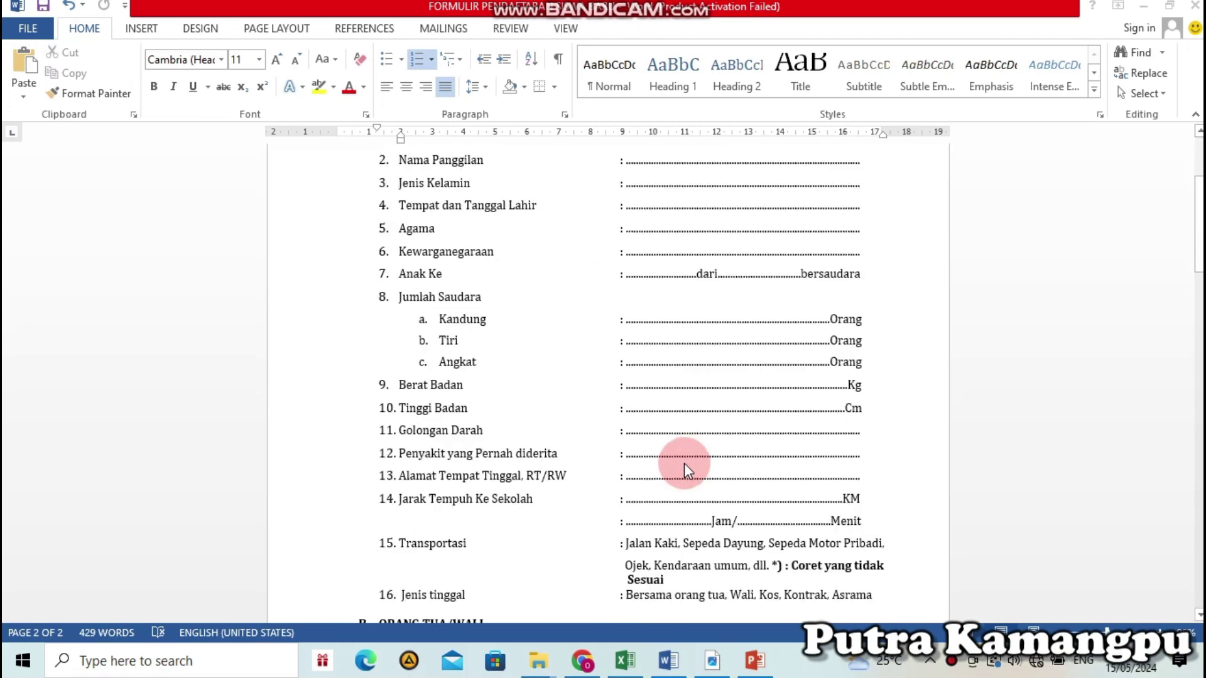
pyautogui.scroll(-3, 684, 463)
pyautogui.scroll(-1, 685, 463)
pyautogui.scroll(-3, 685, 463)
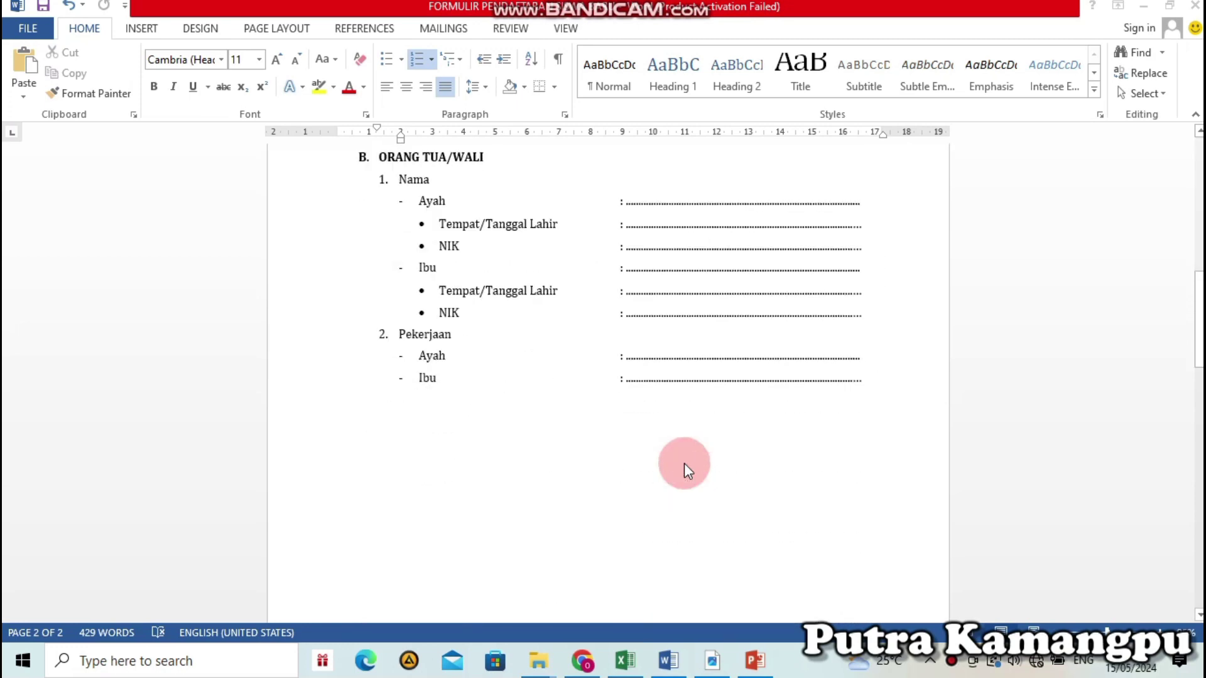
pyautogui.scroll(-5, 684, 463)
pyautogui.scroll(-4, 685, 463)
pyautogui.scroll(-3, 685, 465)
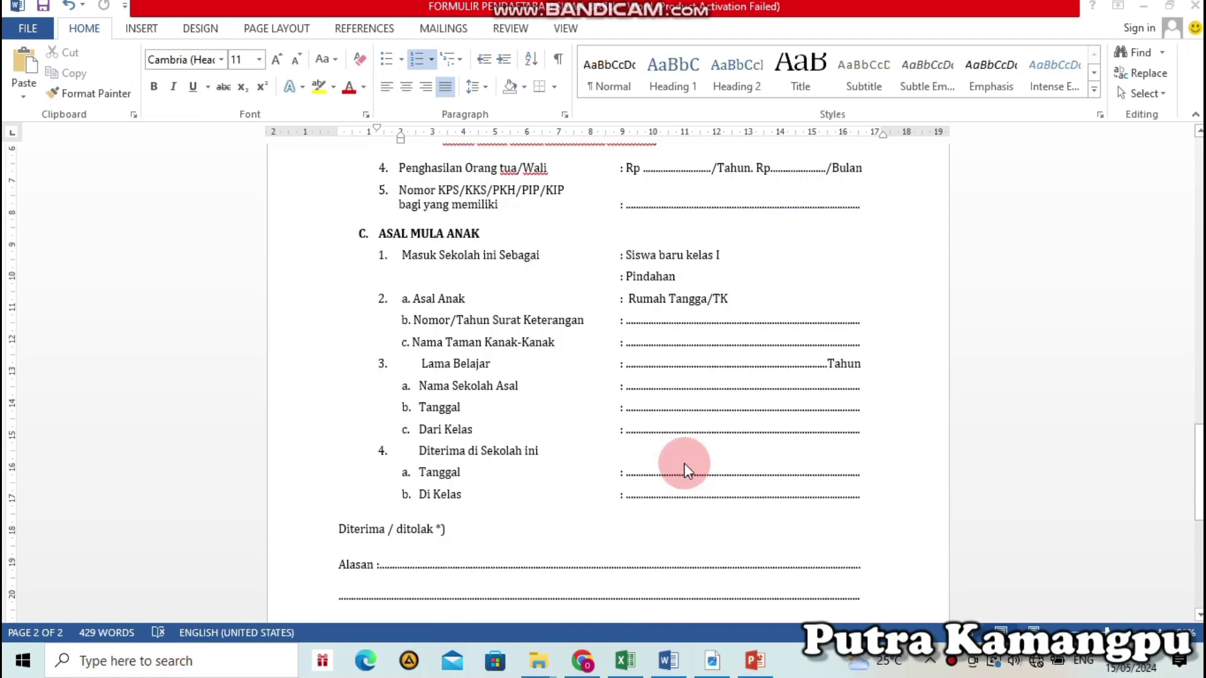
pyautogui.scroll(-3, 684, 464)
pyautogui.scroll(-3, 684, 462)
pyautogui.scroll(-1, 684, 462)
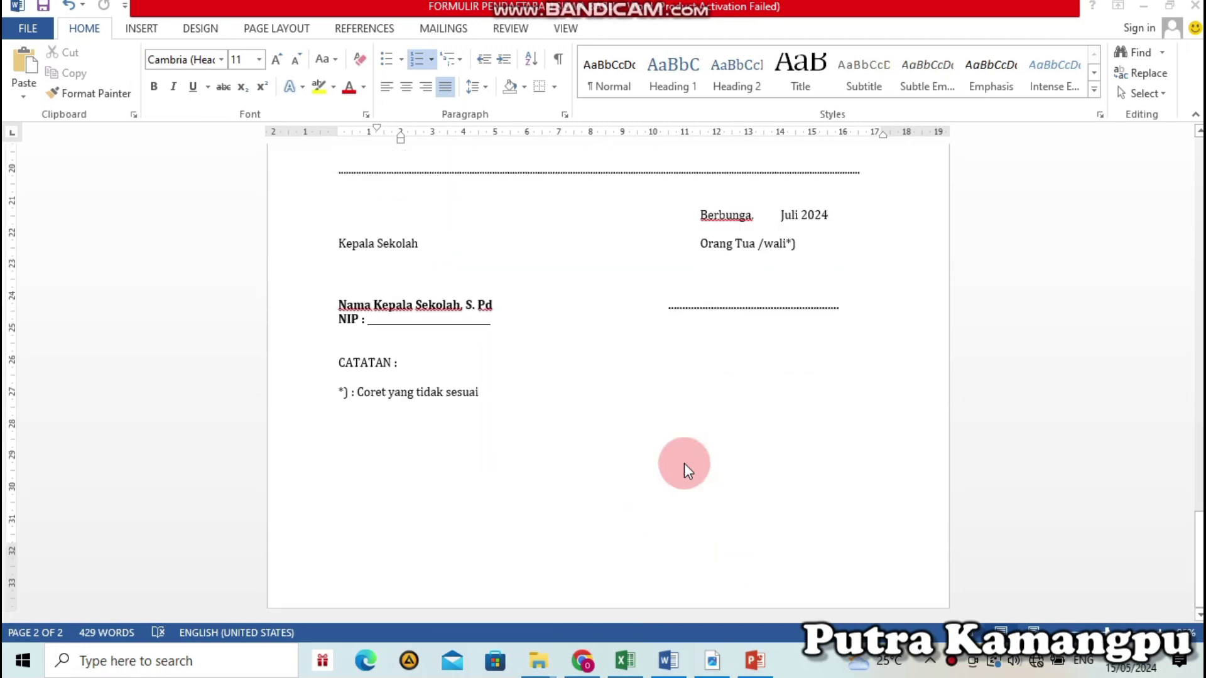
pyautogui.scroll(3, 684, 463)
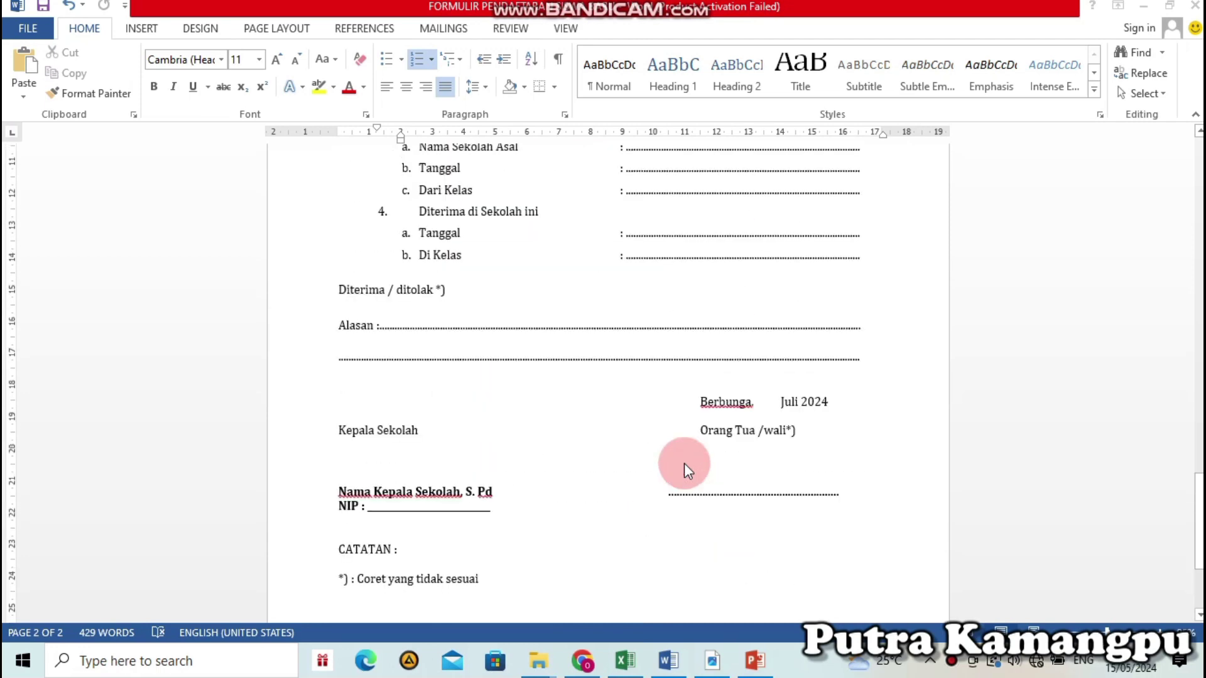
pyautogui.scroll(3, 684, 462)
pyautogui.scroll(3, 684, 462)
pyautogui.scroll(4, 684, 463)
pyautogui.scroll(6, 685, 462)
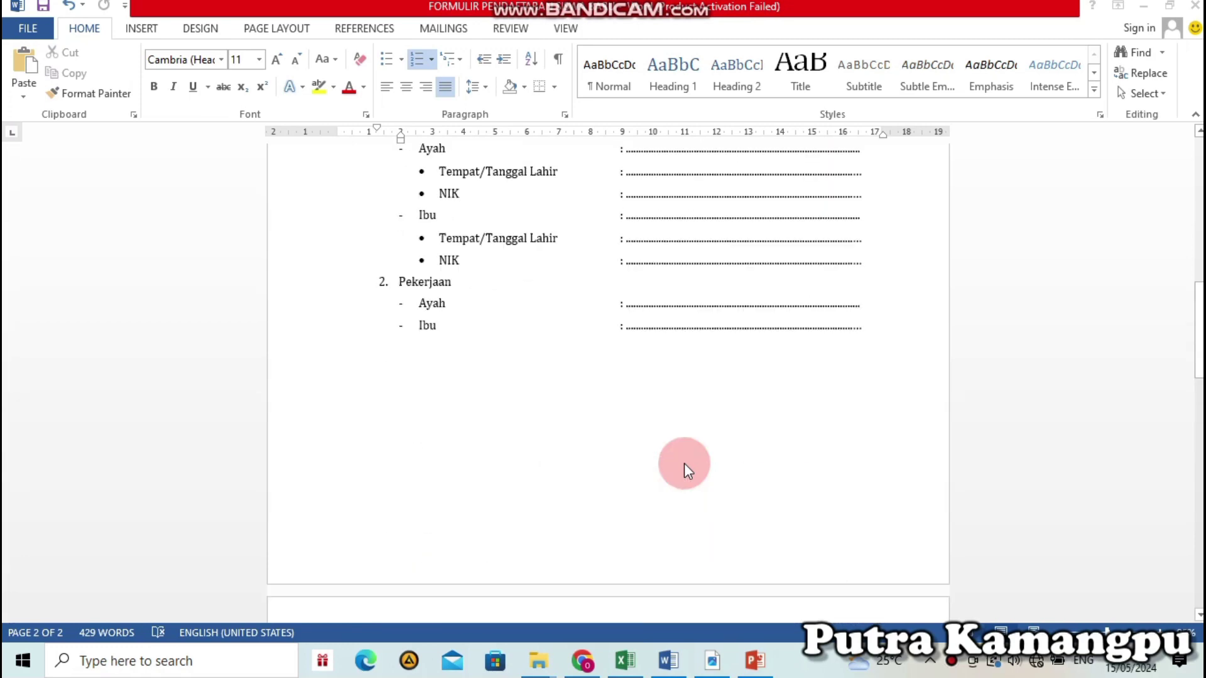
pyautogui.scroll(2, 684, 463)
pyautogui.scroll(7, 684, 463)
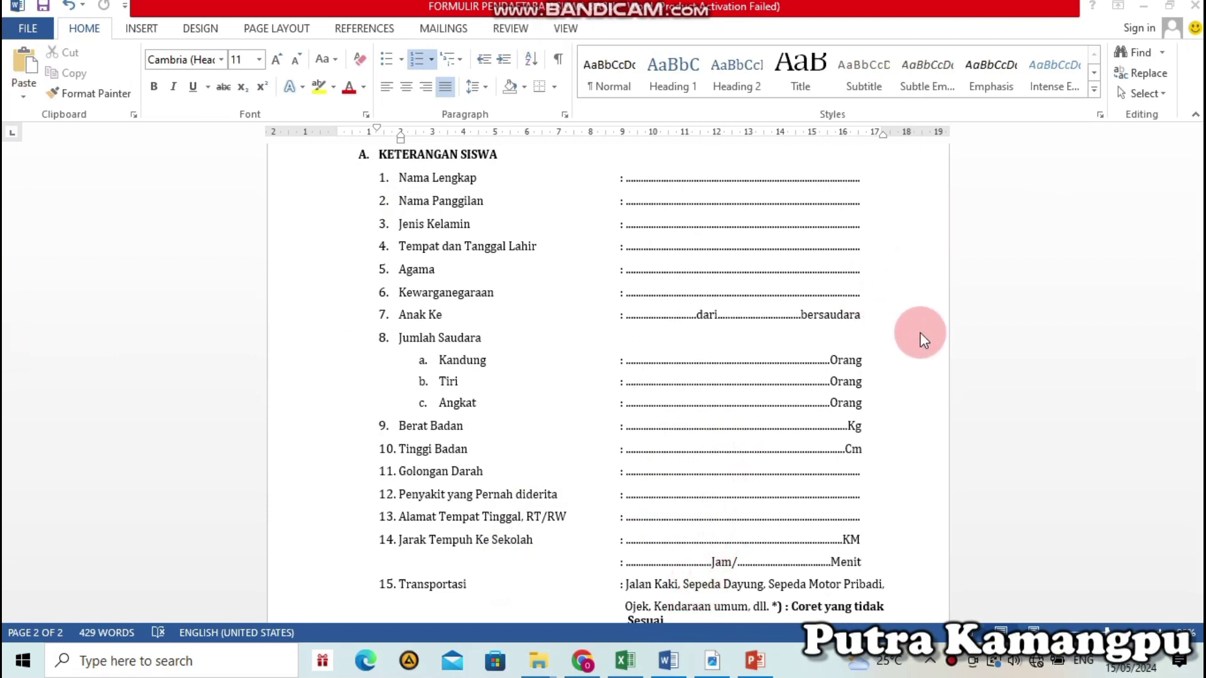
pyautogui.scroll(2, 881, 430)
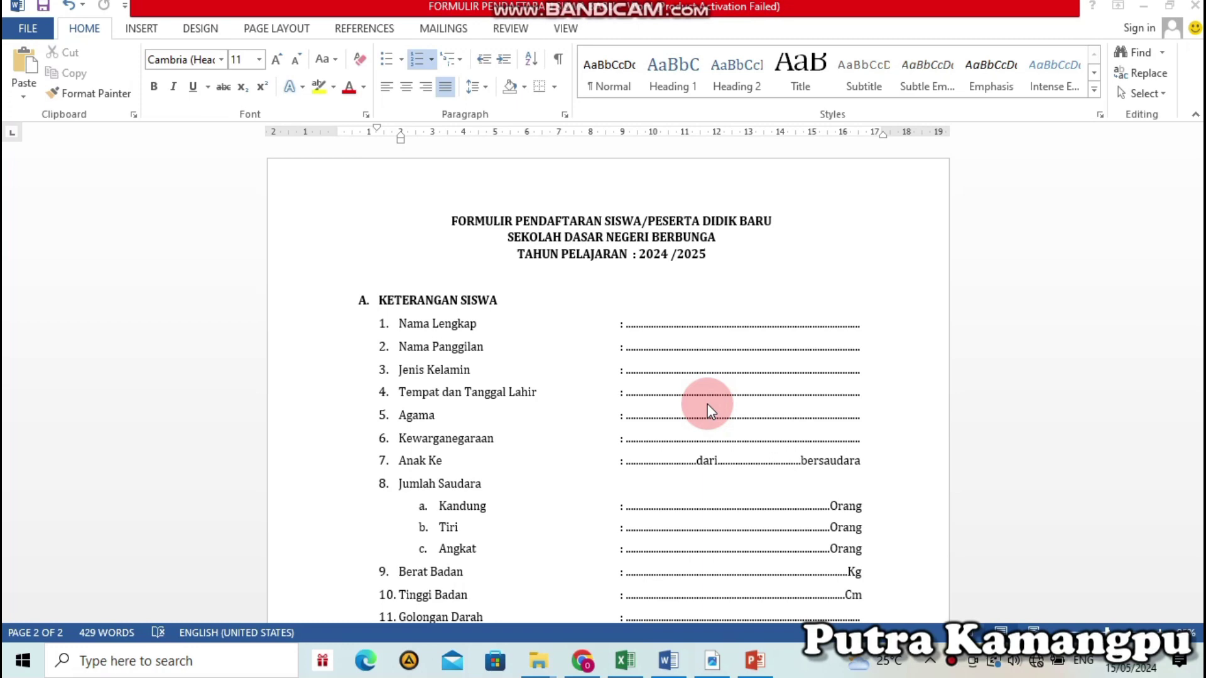
pyautogui.scroll(-3, 707, 405)
pyautogui.scroll(-5, 707, 404)
pyautogui.scroll(-3, 708, 405)
pyautogui.scroll(-3, 707, 404)
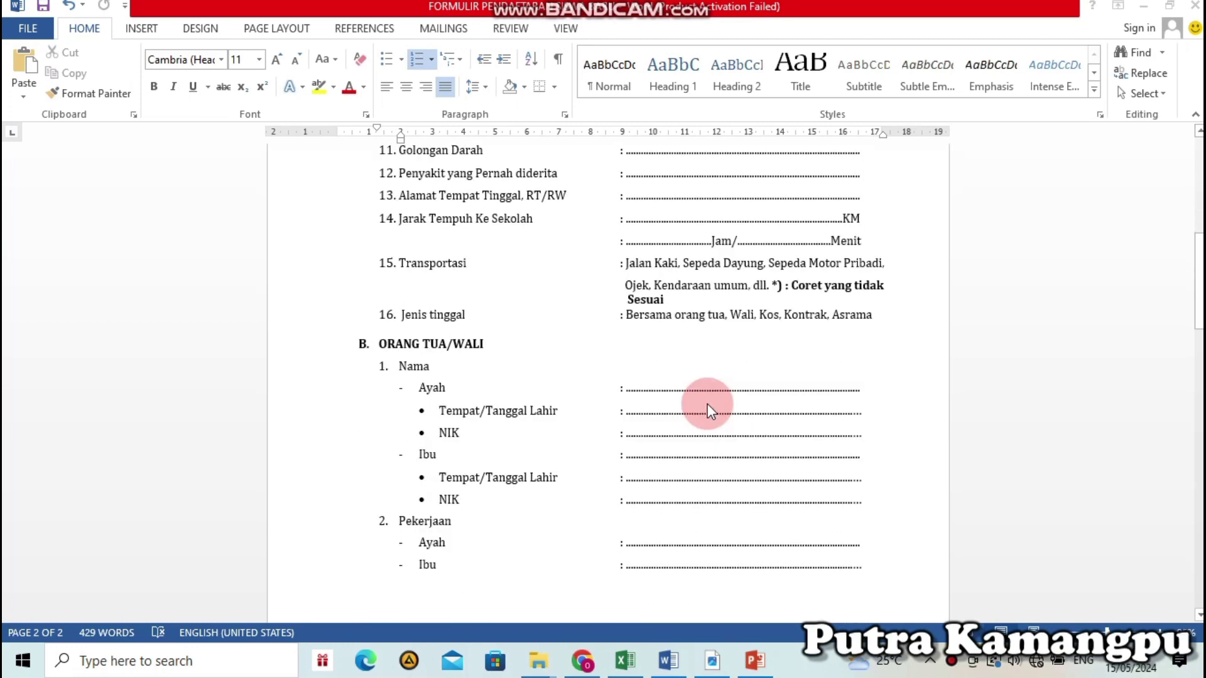
pyautogui.scroll(-5, 708, 404)
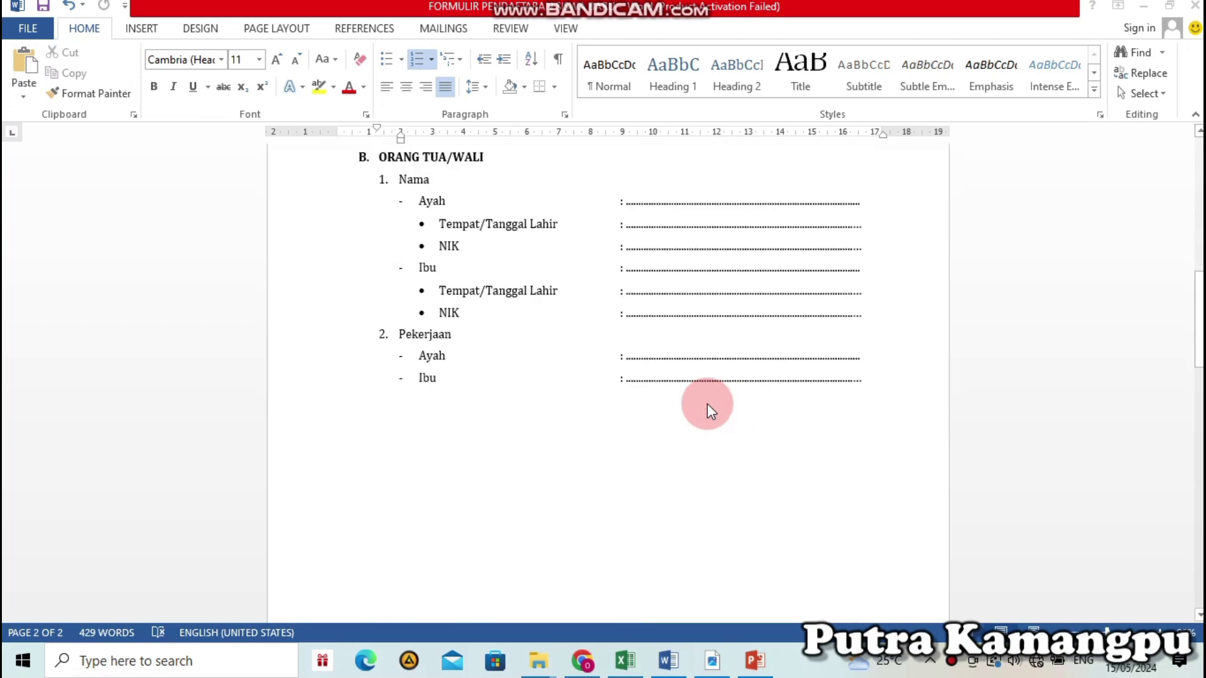
pyautogui.scroll(-5, 707, 405)
pyautogui.scroll(-5, 708, 404)
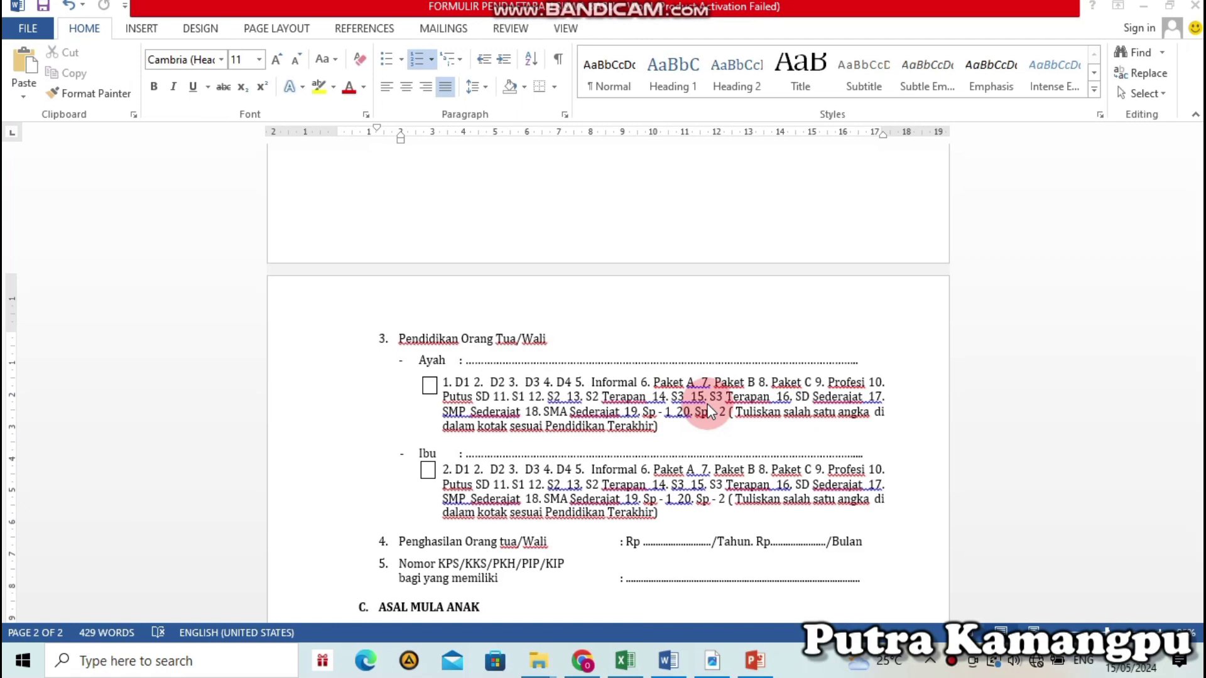
pyautogui.click(730, 377)
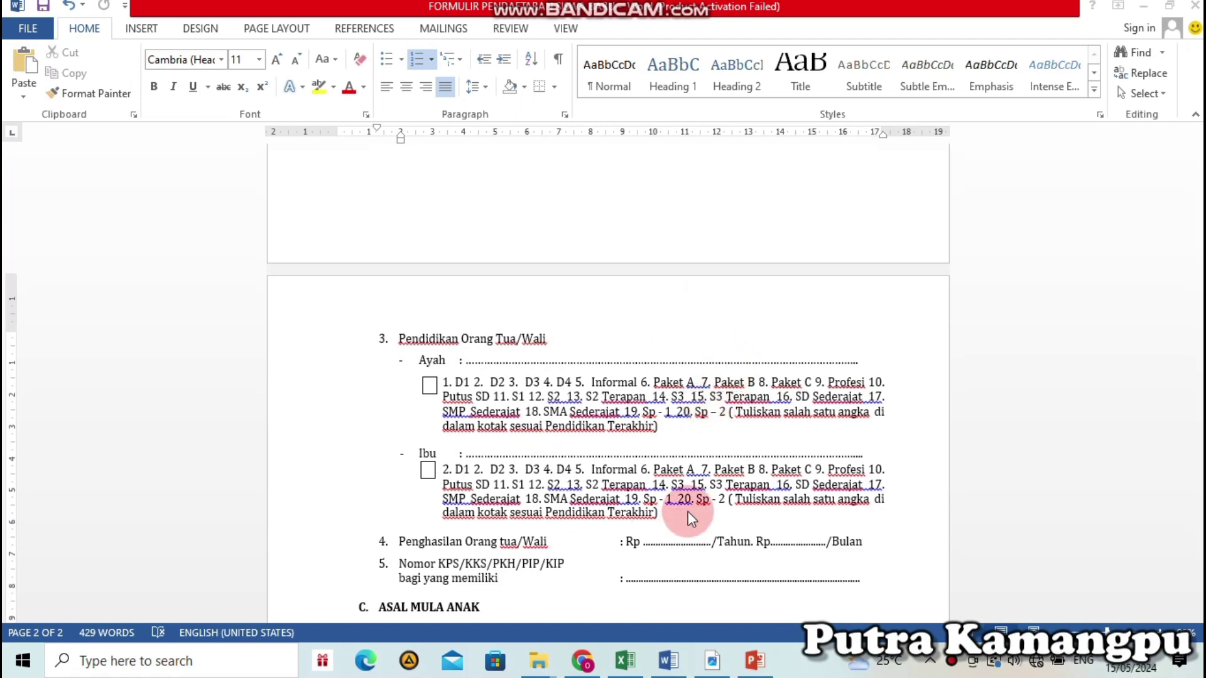
pyautogui.scroll(-5, 688, 512)
pyautogui.scroll(-7, 688, 512)
pyautogui.scroll(-5, 688, 512)
pyautogui.scroll(-2, 689, 512)
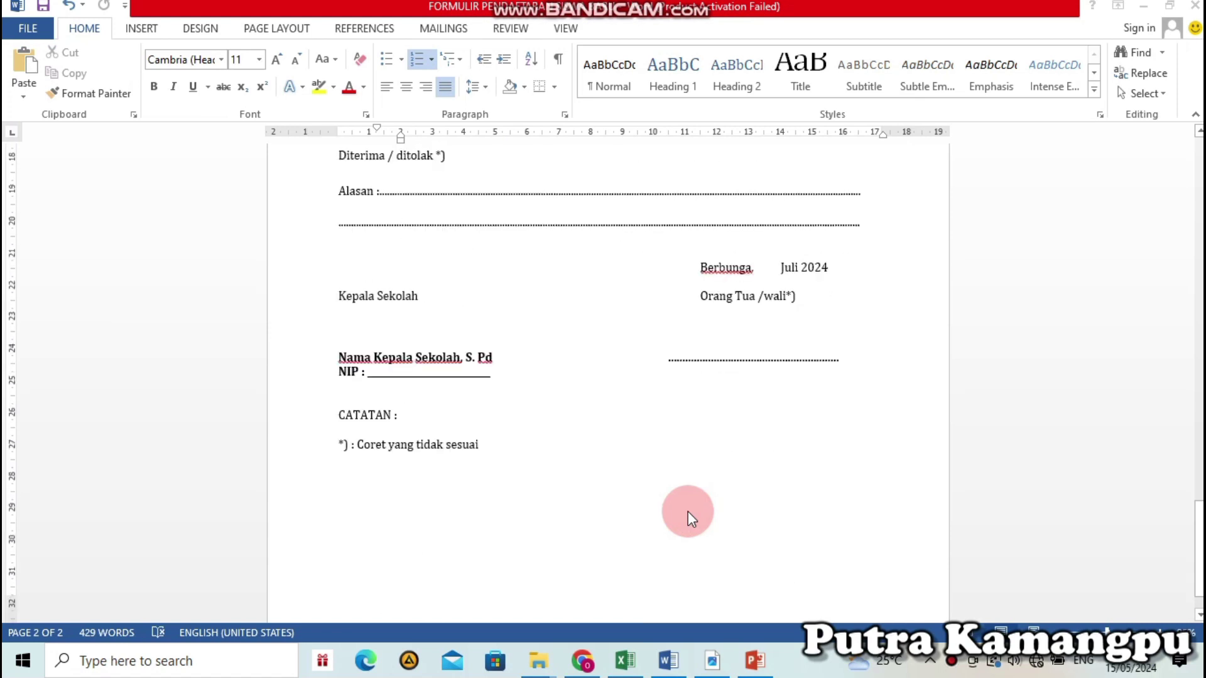